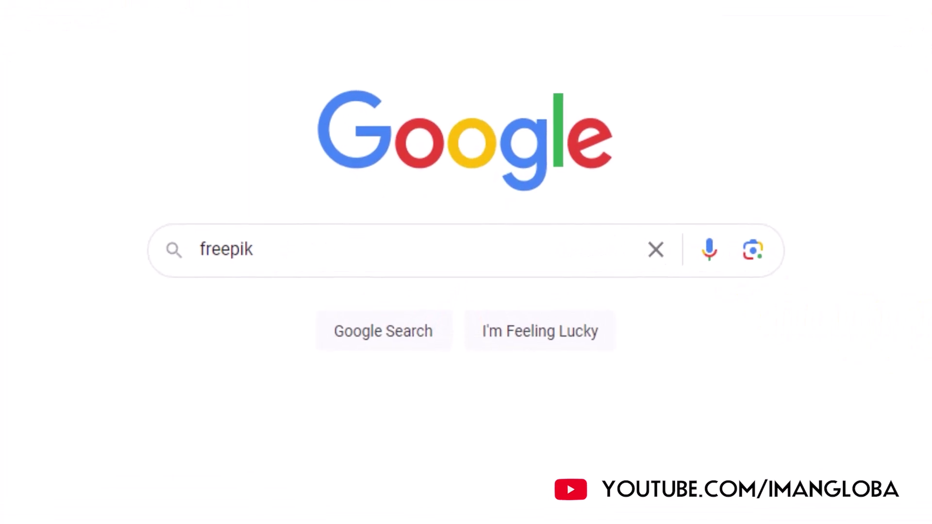
Search Google for 'freepik' and open the official Freepik website from the results
click(418, 336)
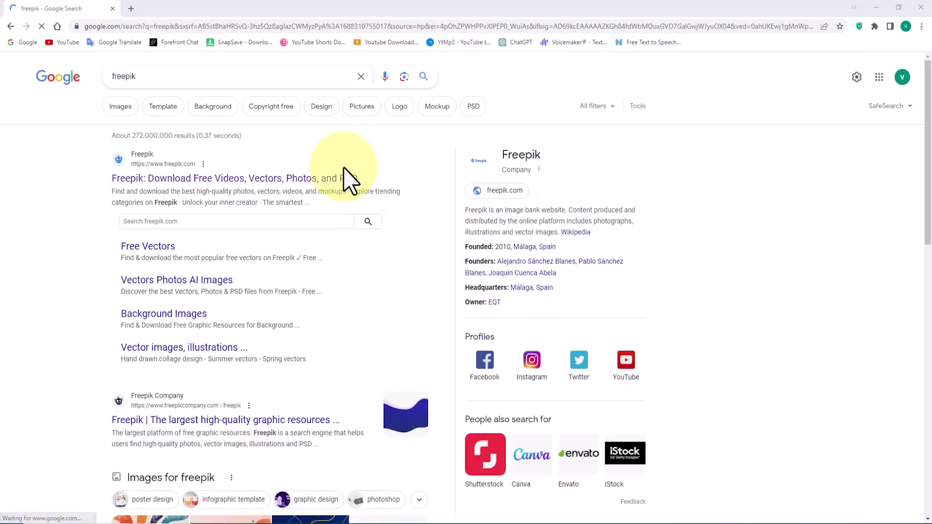
click(345, 177)
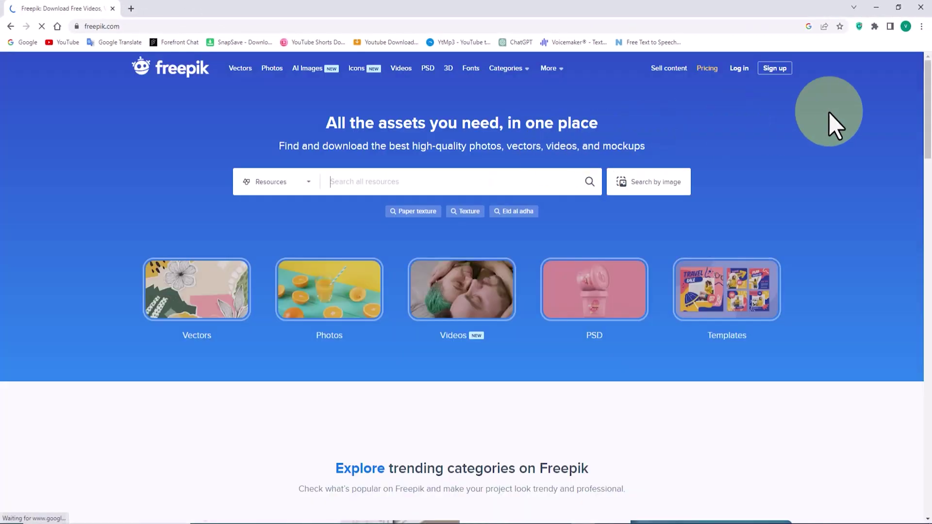
Sign up to Freepik with the Google account and reveal the More tools list
drag(927, 85, 928, 468)
drag(928, 432, 929, 22)
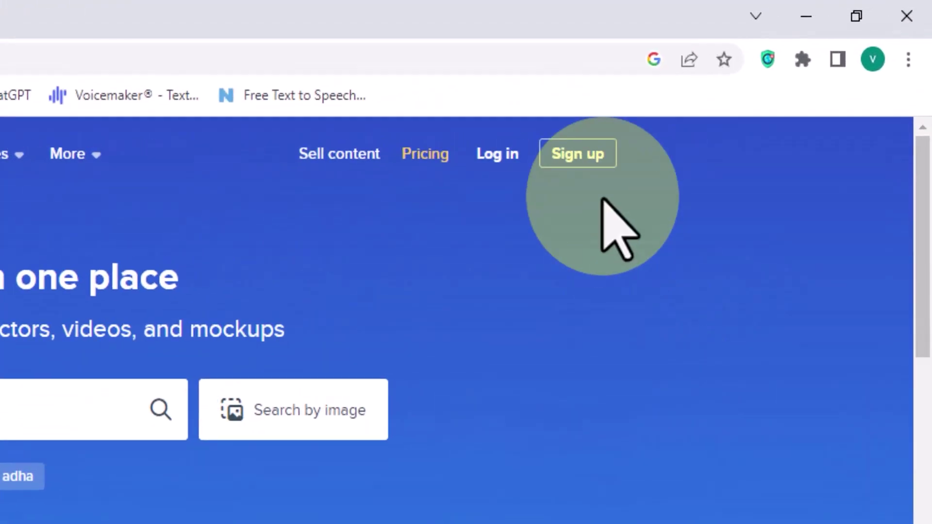
click(784, 67)
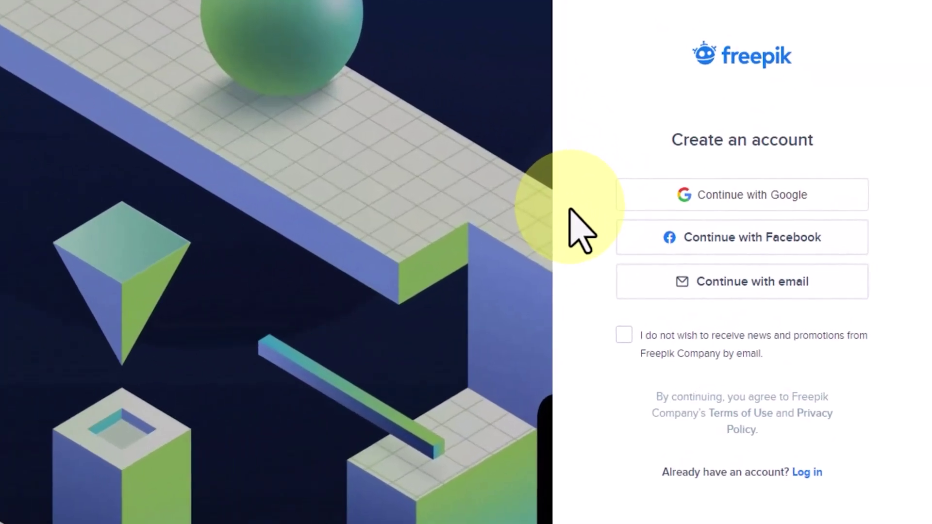
click(626, 195)
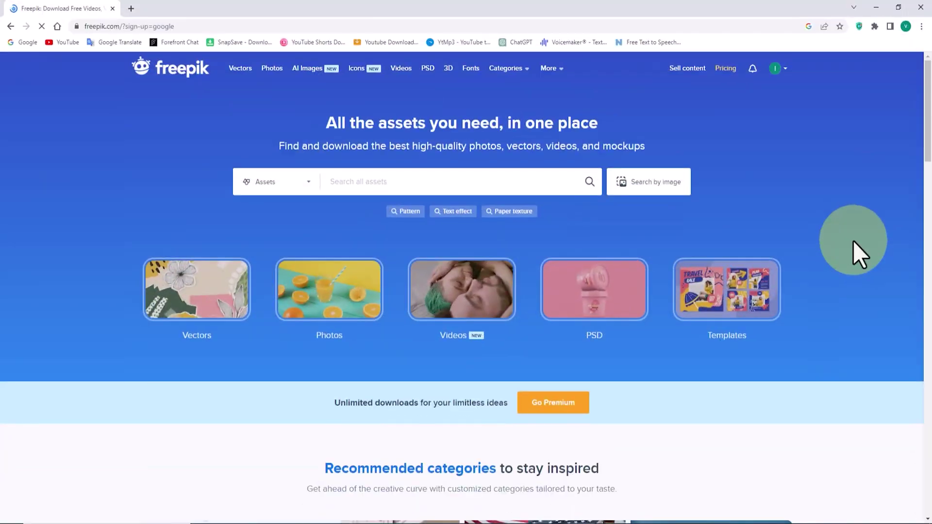
click(558, 68)
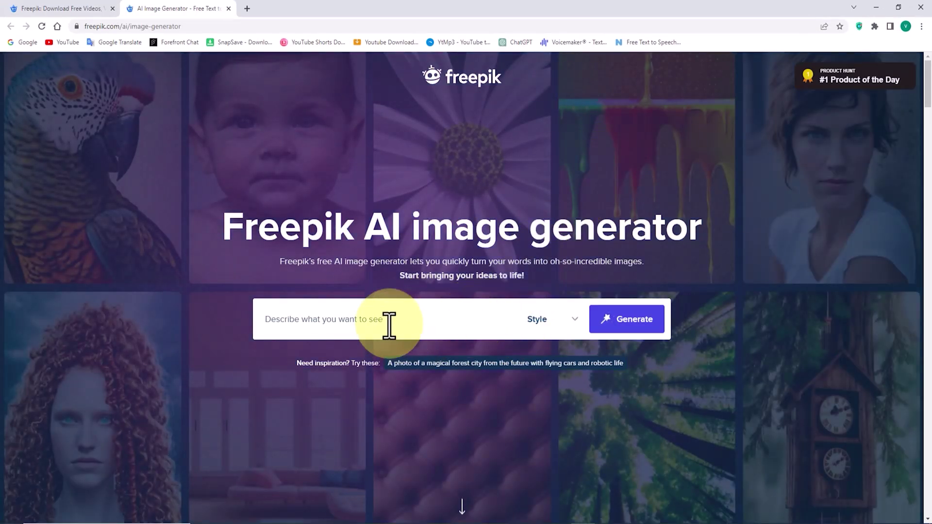
Focus the AI Image Generator prompt box, leaving the style at its default
click(458, 313)
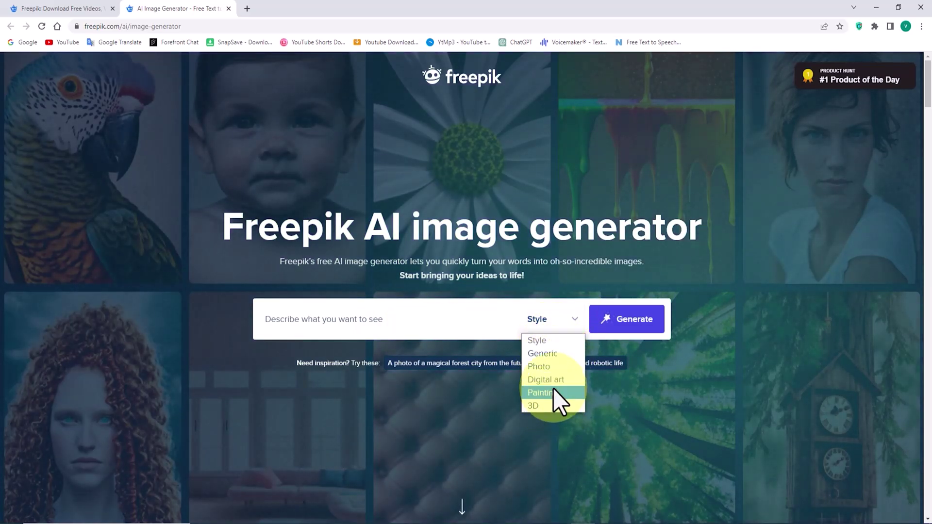
click(462, 325)
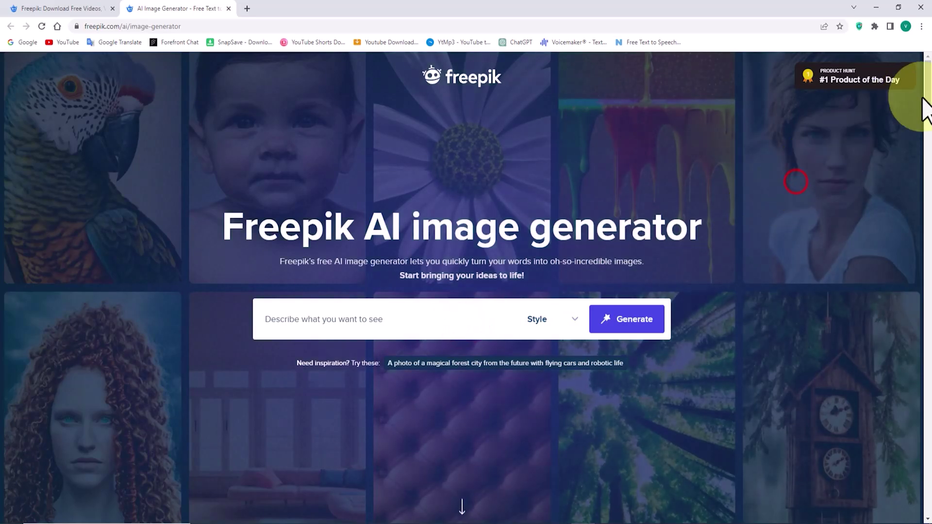
drag(927, 83, 926, 104)
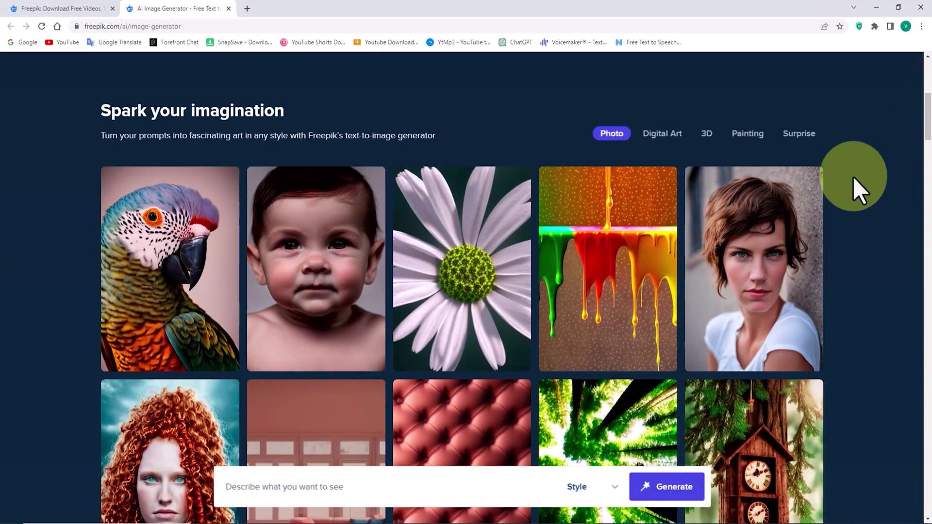
click(667, 132)
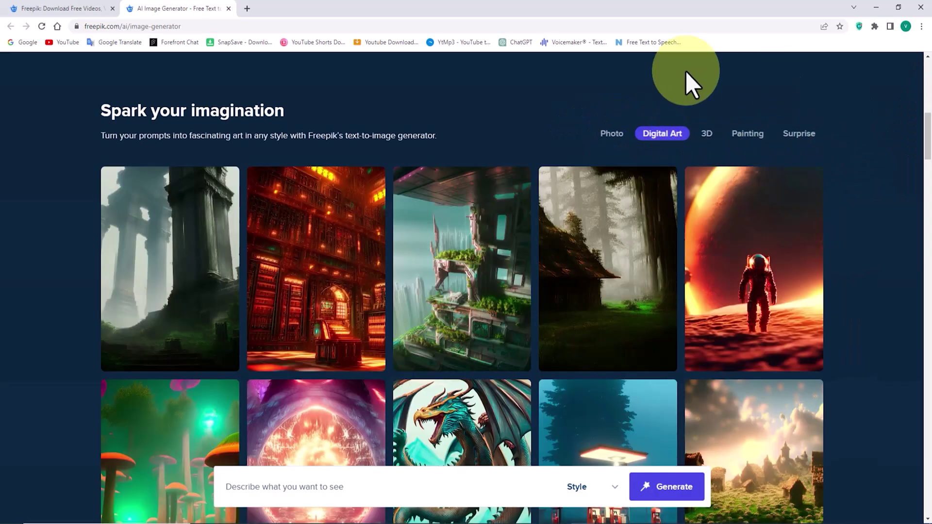
click(706, 132)
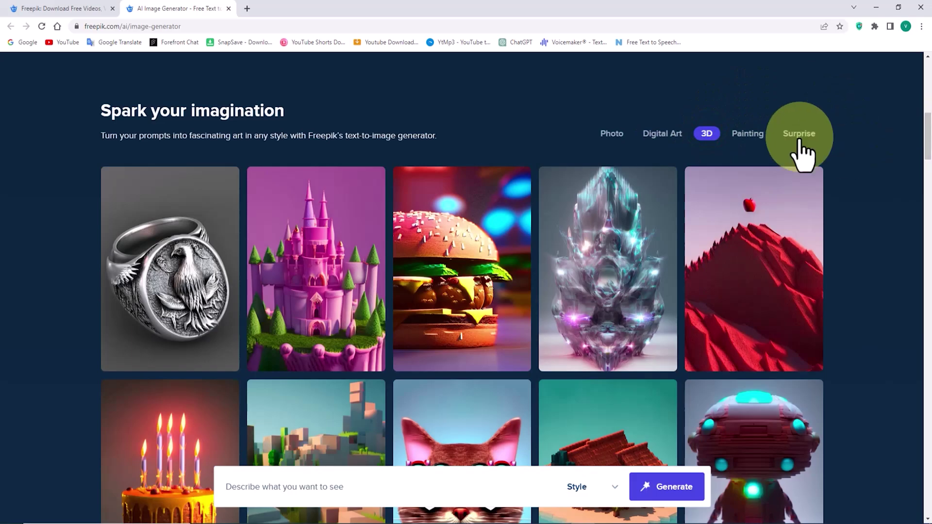
click(746, 136)
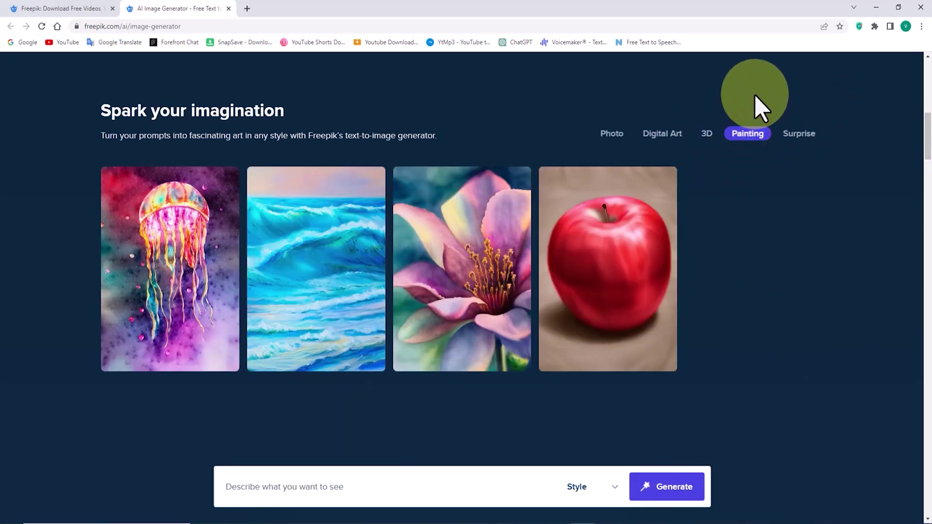
click(805, 133)
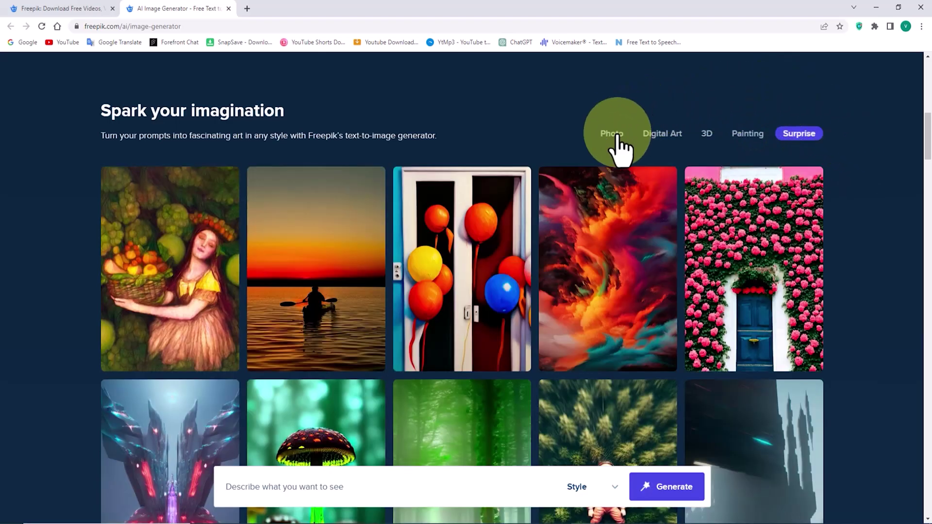
click(612, 134)
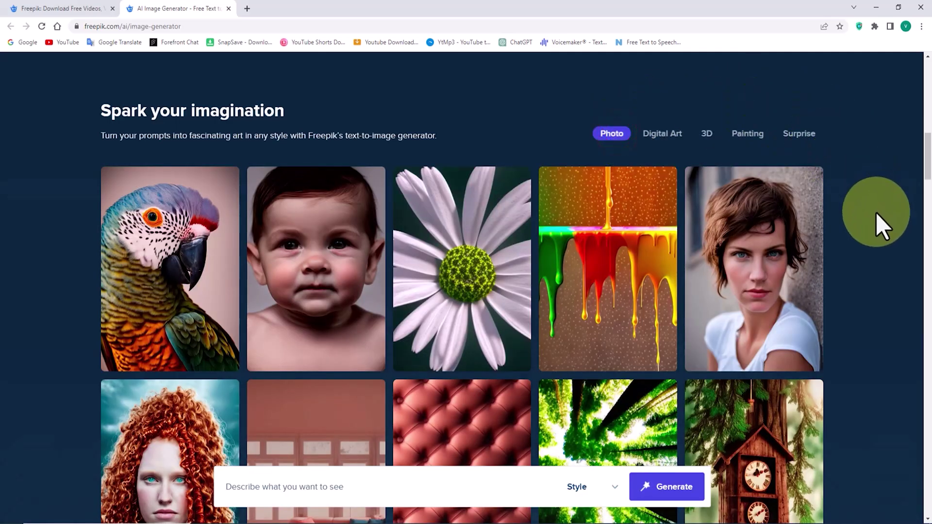
mouse_move(791, 310)
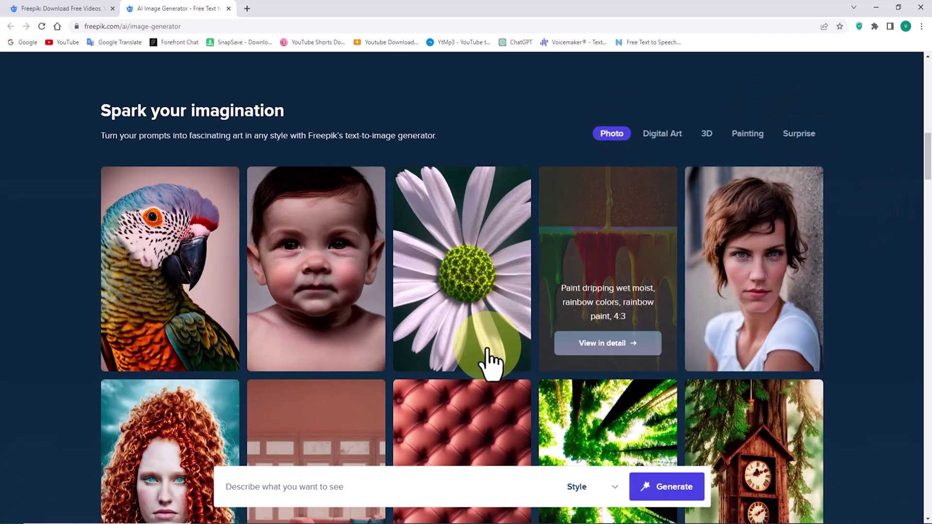
mouse_move(296, 359)
mouse_move(179, 362)
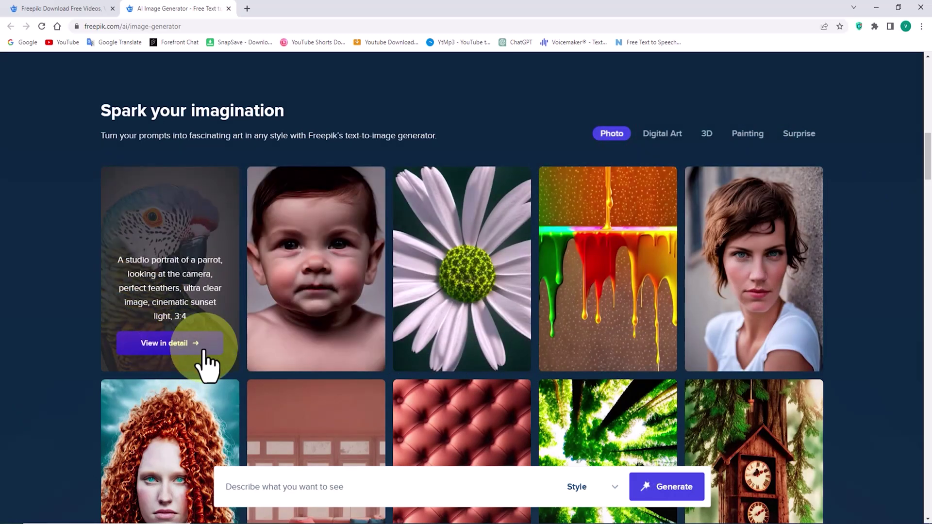
drag(927, 152, 928, 202)
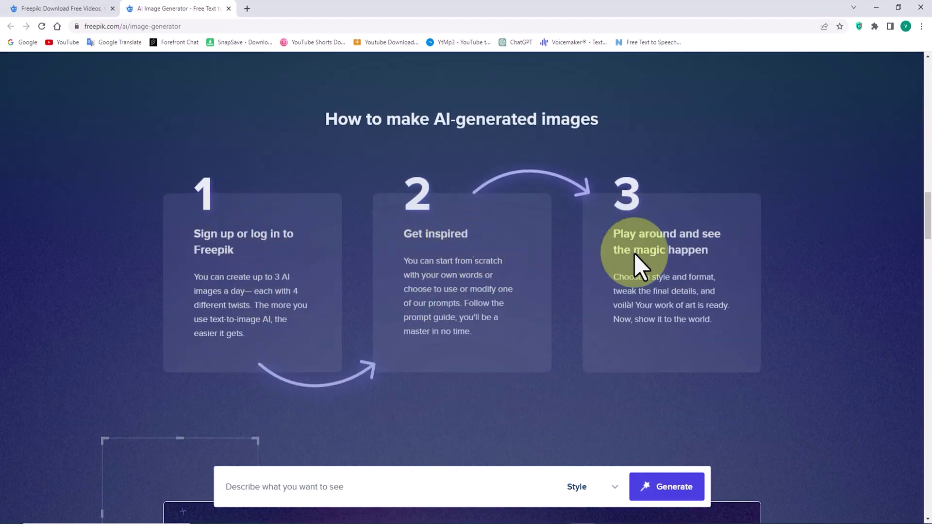
drag(927, 228, 926, 260)
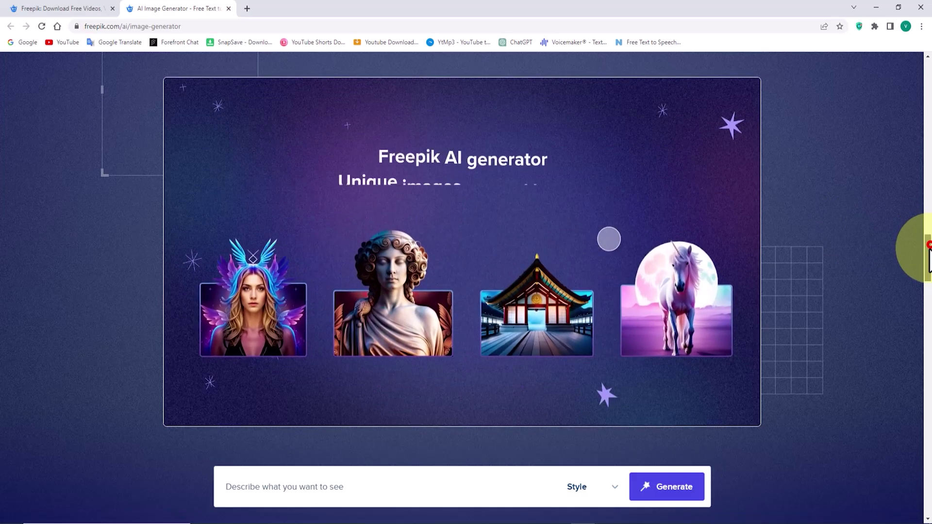
drag(928, 244, 927, 467)
click(926, 298)
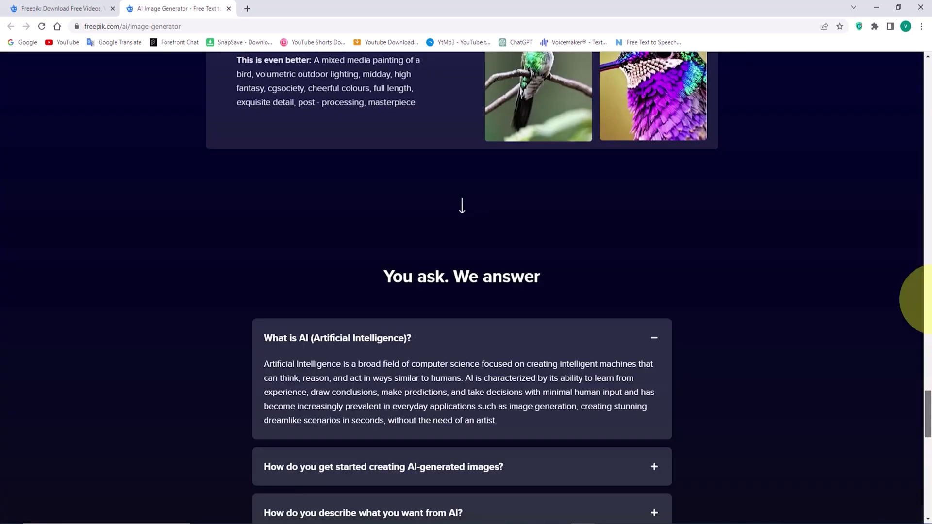
drag(924, 299, 909, 21)
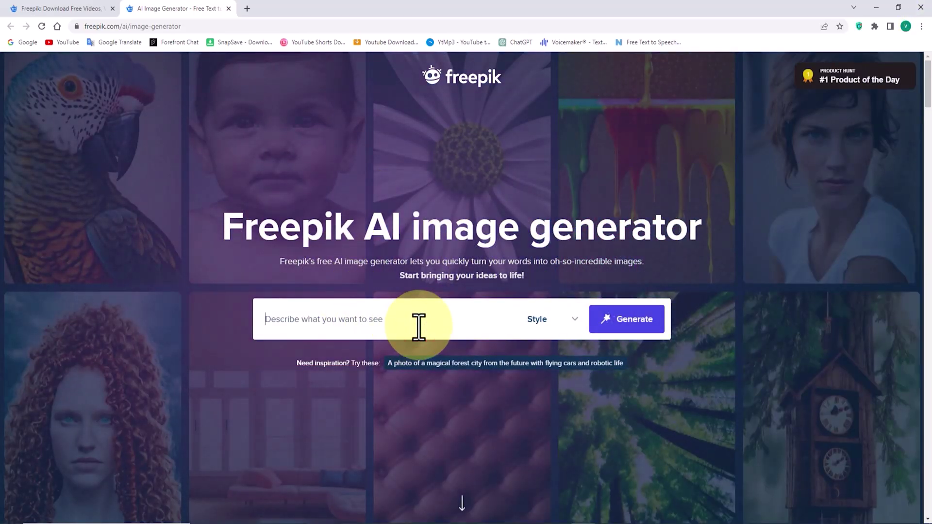
Generate Photo-style images for 'messi , ultra detailed face , portrait , cinematic'
text(messi , )
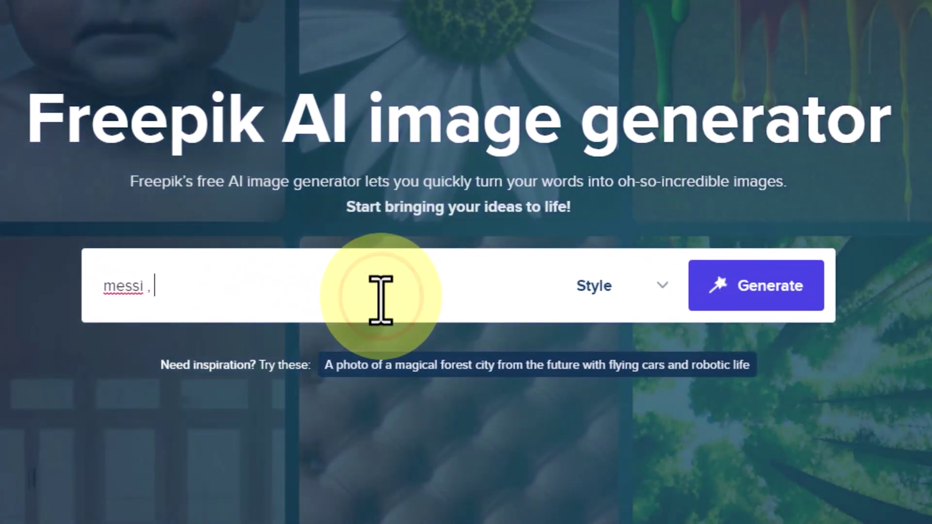
text(ultra detailed face)
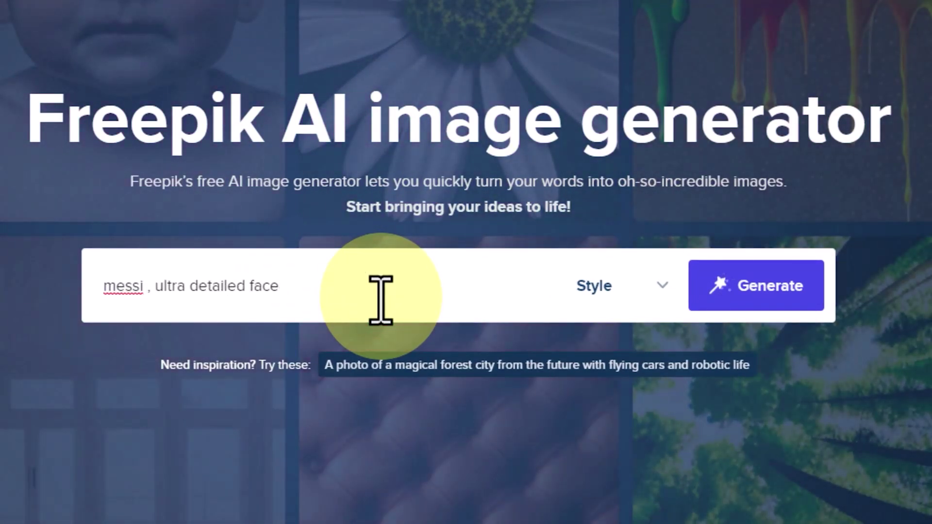
text( , portrait , cinematic)
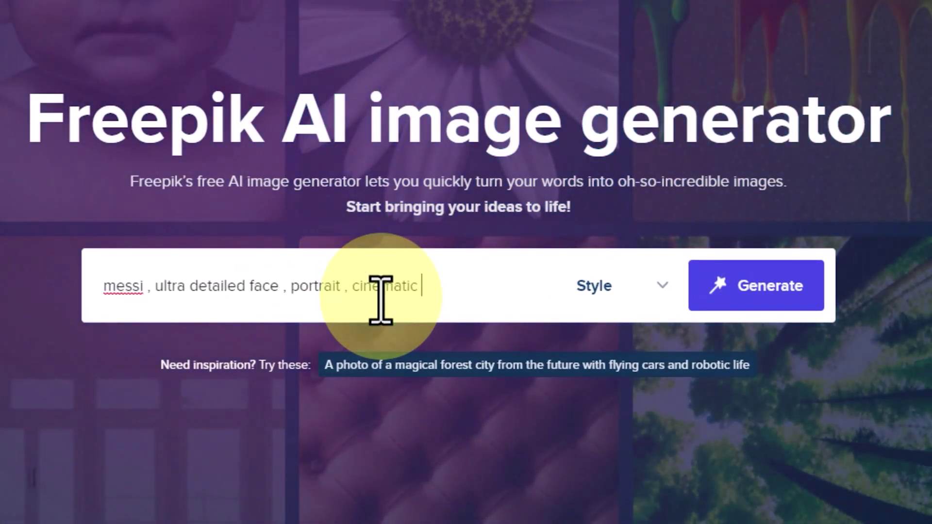
click(656, 280)
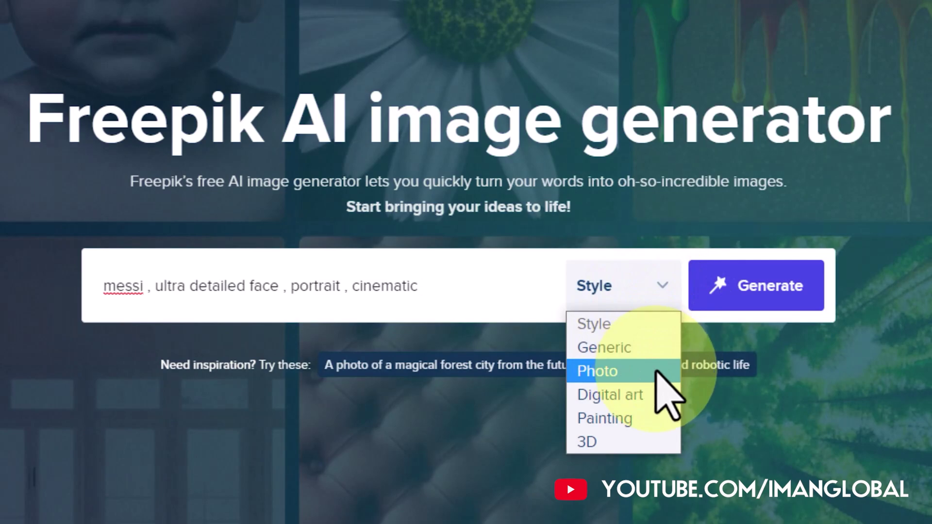
click(656, 371)
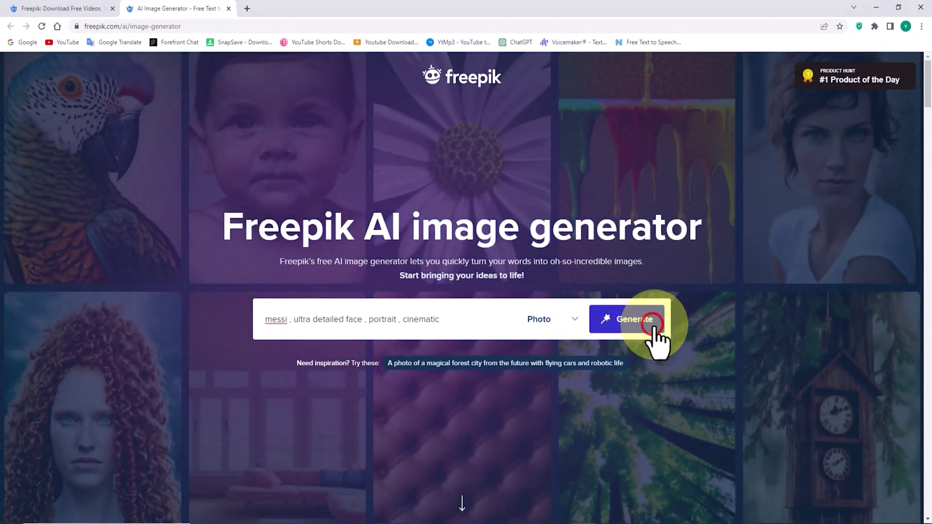
click(651, 323)
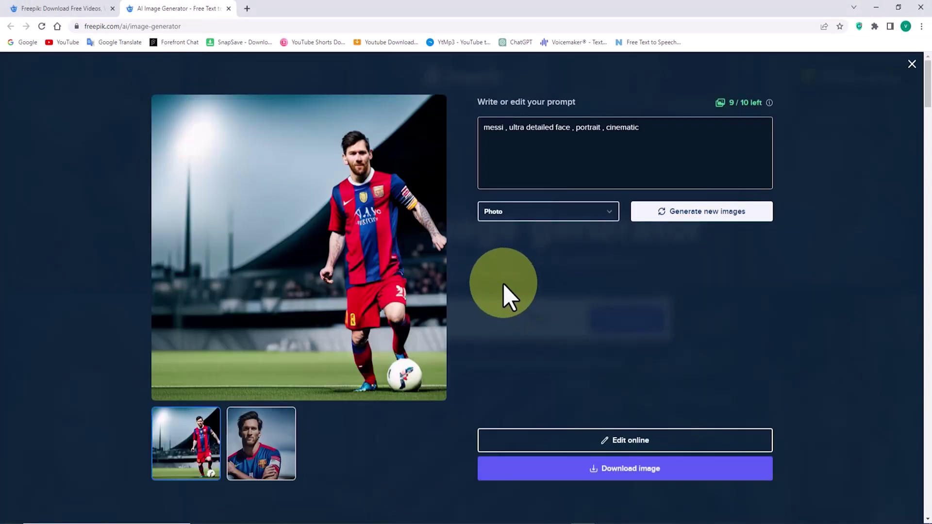
click(282, 421)
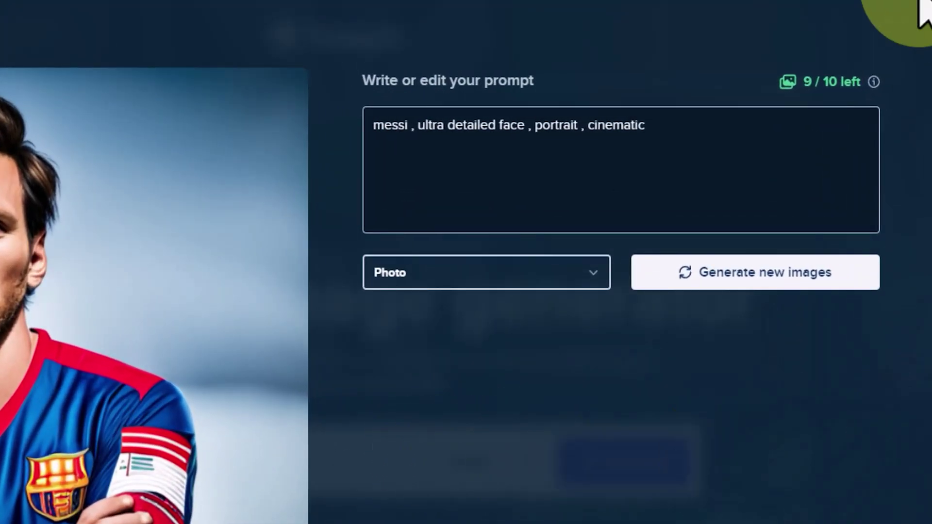
mouse_move(873, 84)
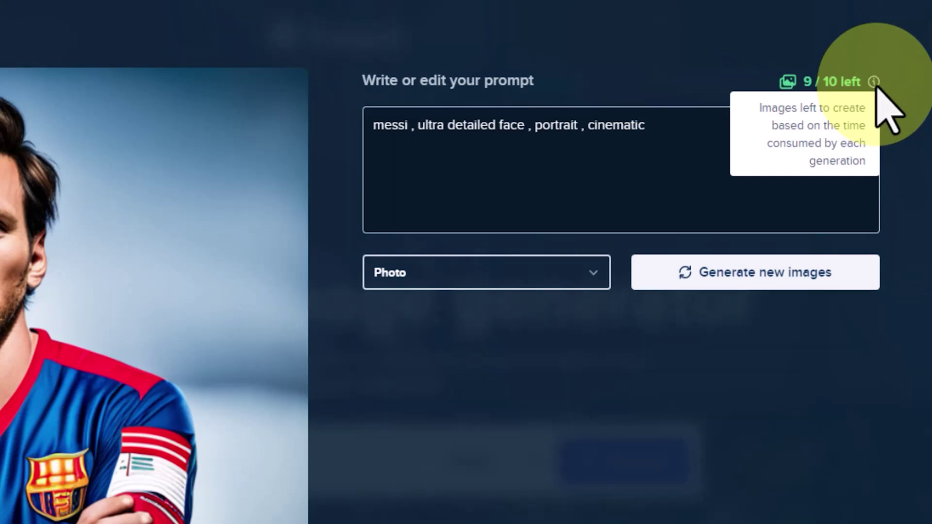
click(639, 129)
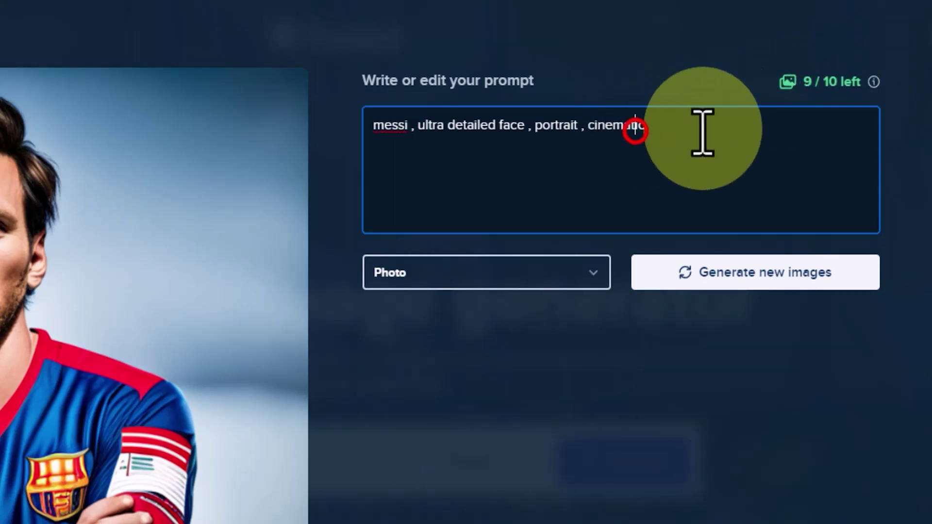
drag(712, 125, 365, 128)
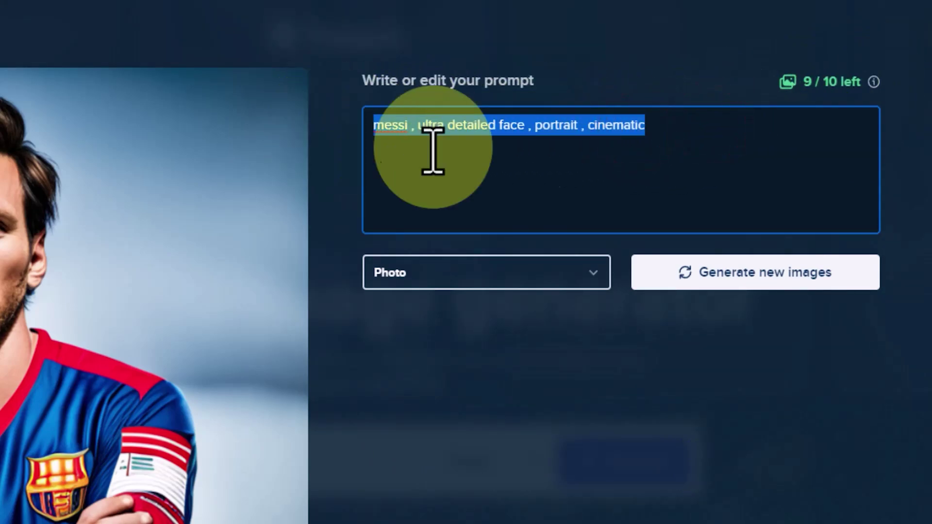
click(590, 271)
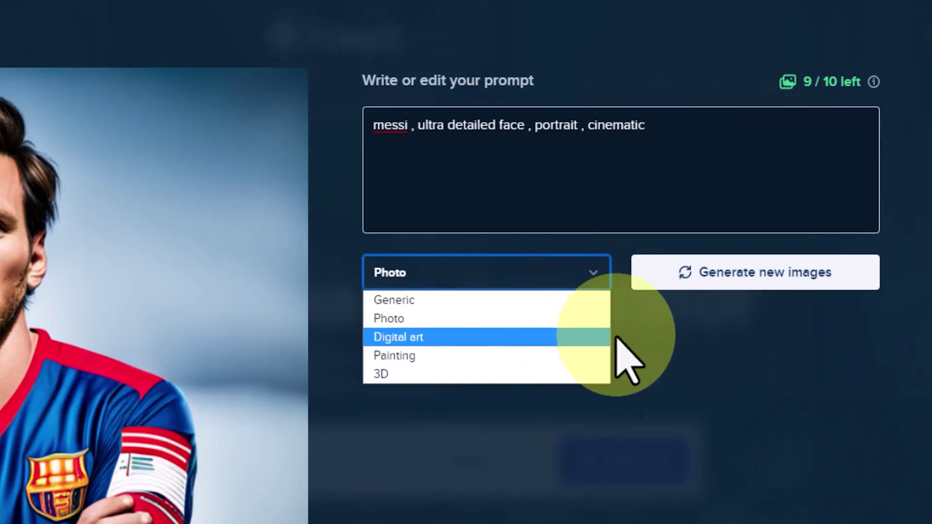
click(796, 344)
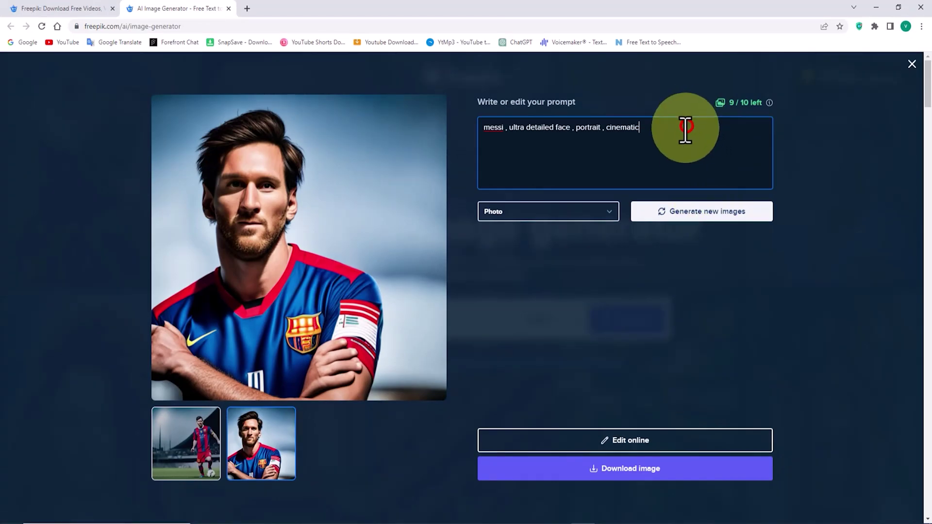
Revise the prompt to robot style, full body, drop 'face', and append 'robotic gadgets'
click(508, 126)
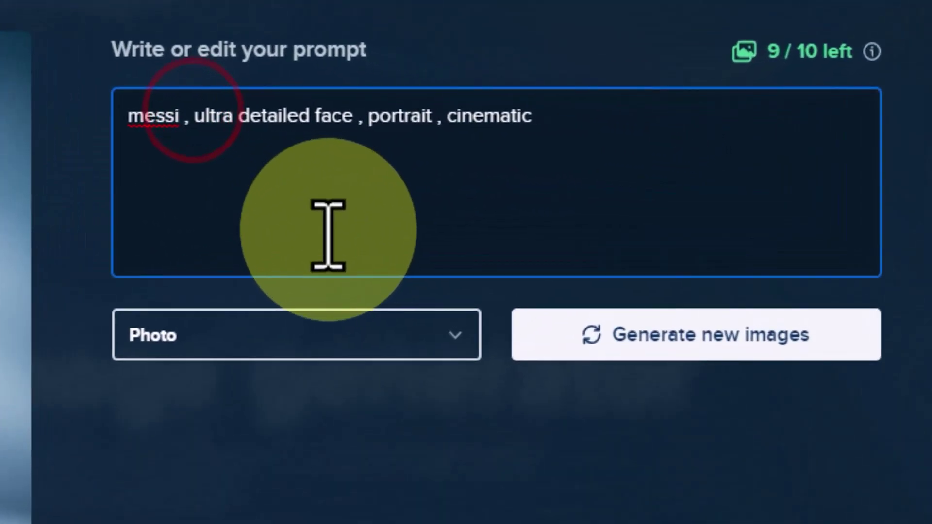
text(r)
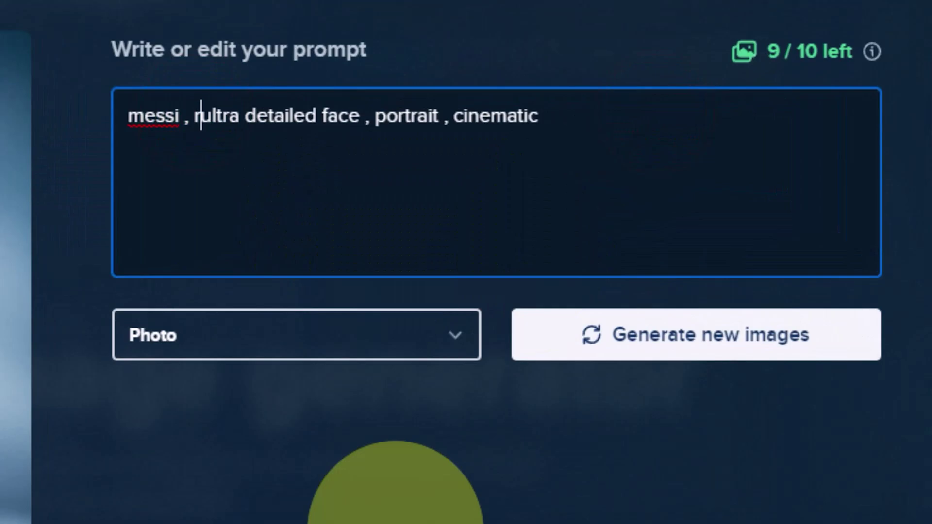
text(y ,)
double_click(537, 115)
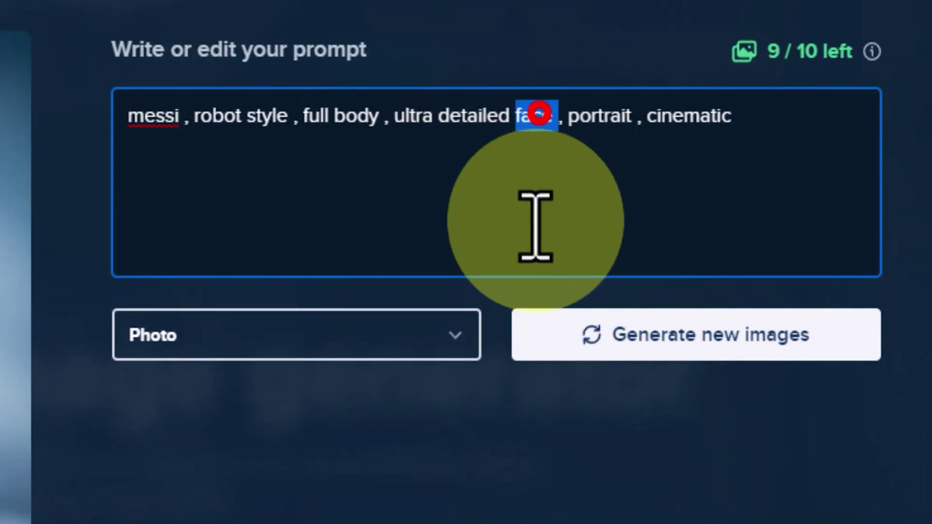
key(BackSpace)
click(722, 112)
text(, robotic gadgets)
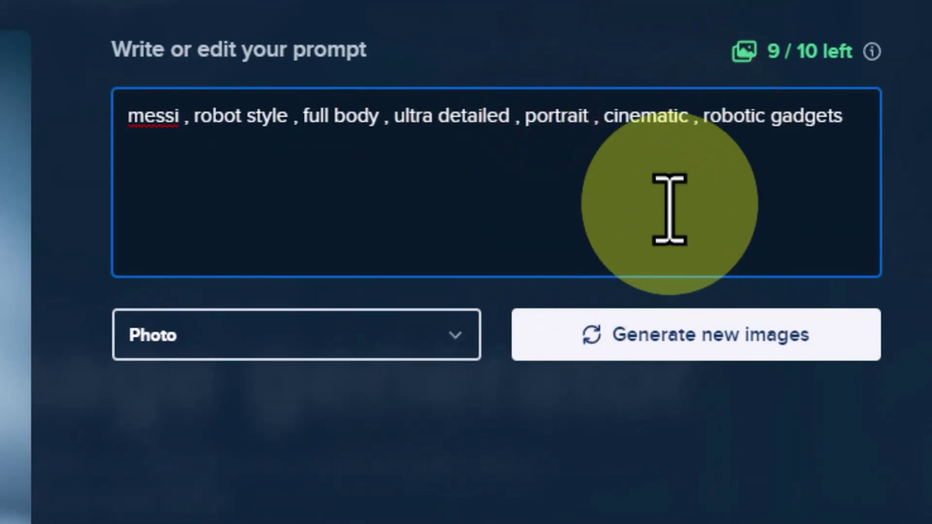
click(622, 202)
Switch the image style to 3D and generate four new images
click(364, 330)
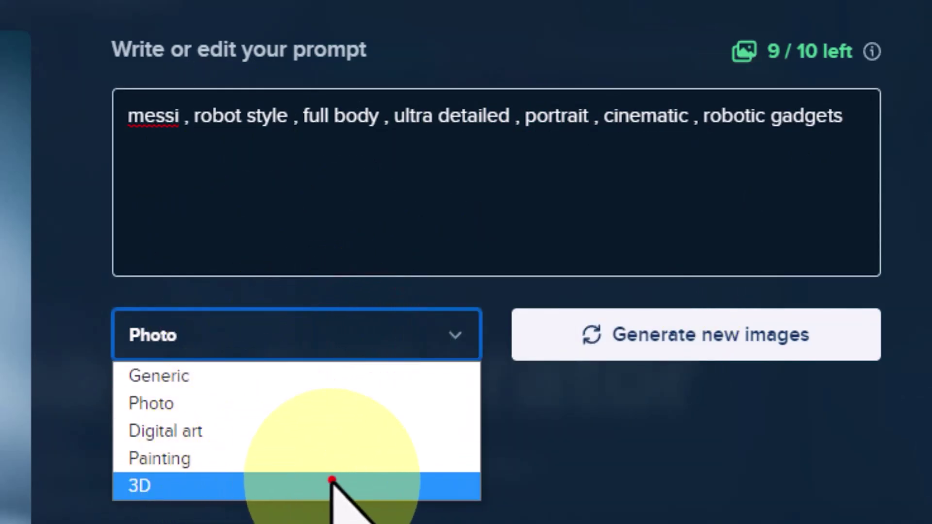
click(332, 481)
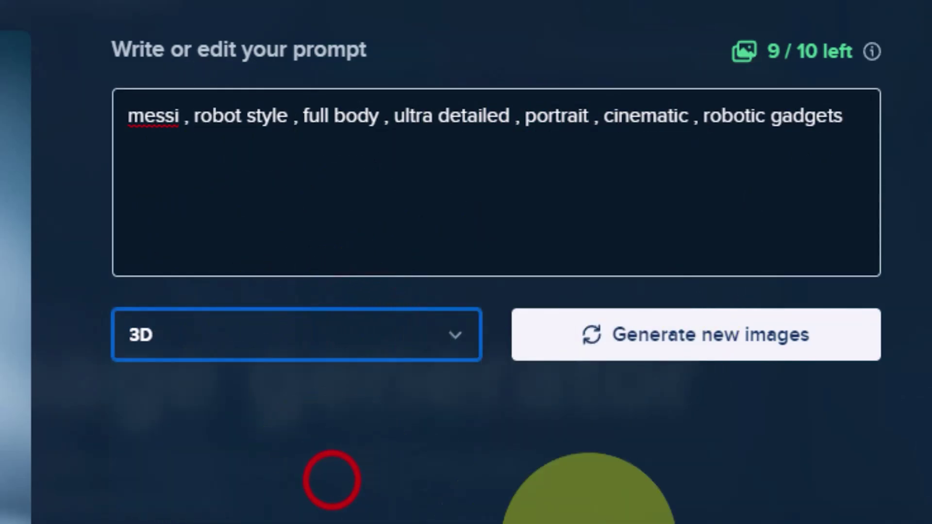
click(843, 336)
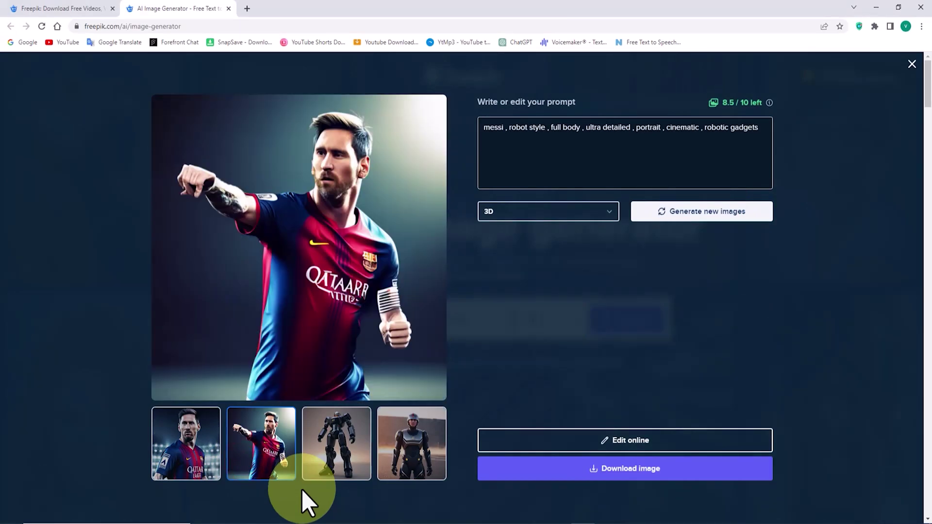
Replace 'style' with 'robotic face' and insert 'glass ,' before 'full body' in the prompt
click(312, 415)
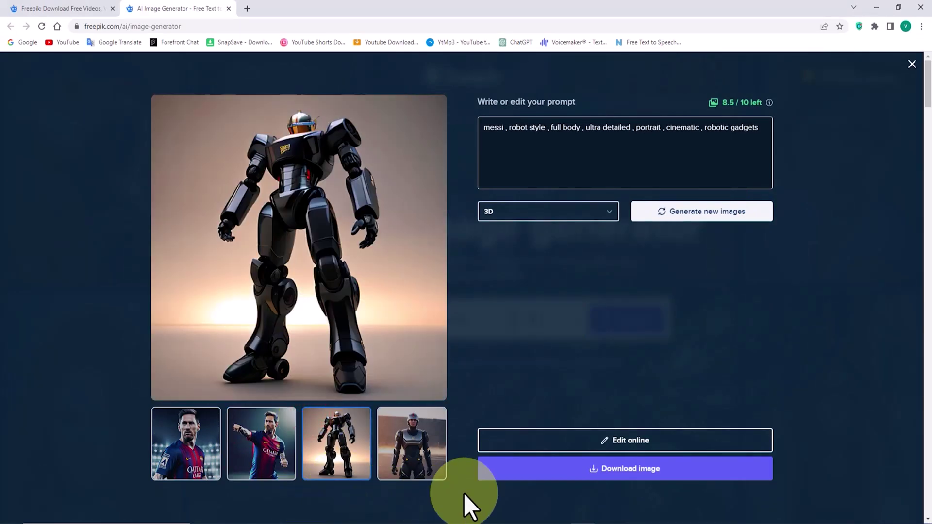
click(435, 415)
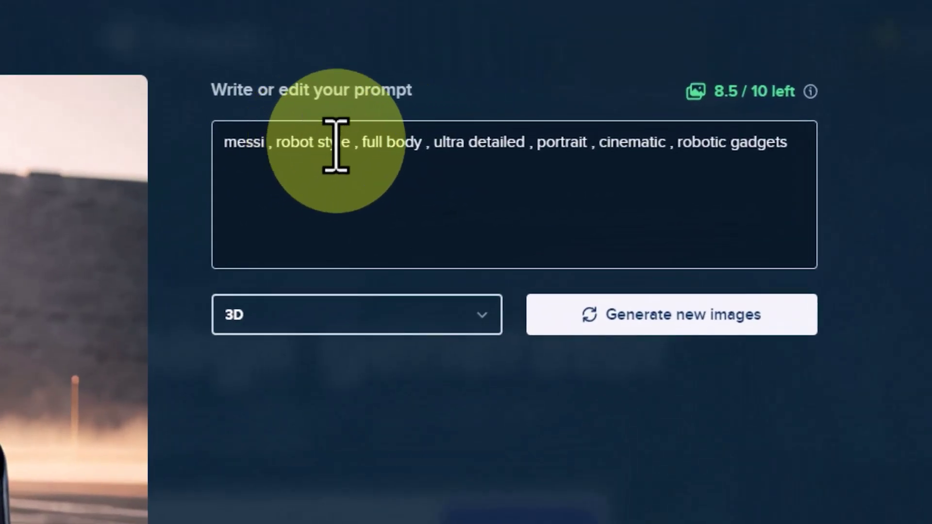
double_click(333, 141)
key(BackSpace)
text(ic face)
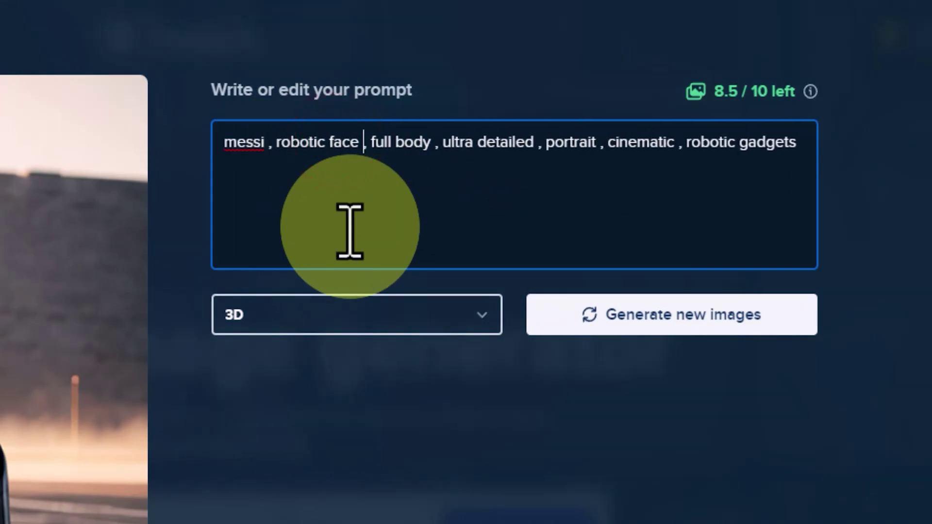
click(369, 142)
text(glass ,)
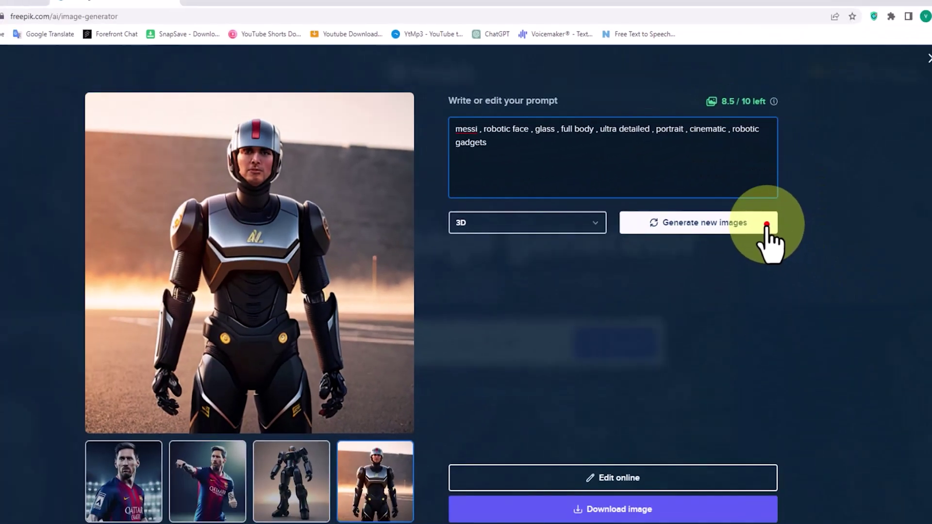
Generate the revised prompt and preview the new Messi images, including the helmeted one
click(791, 301)
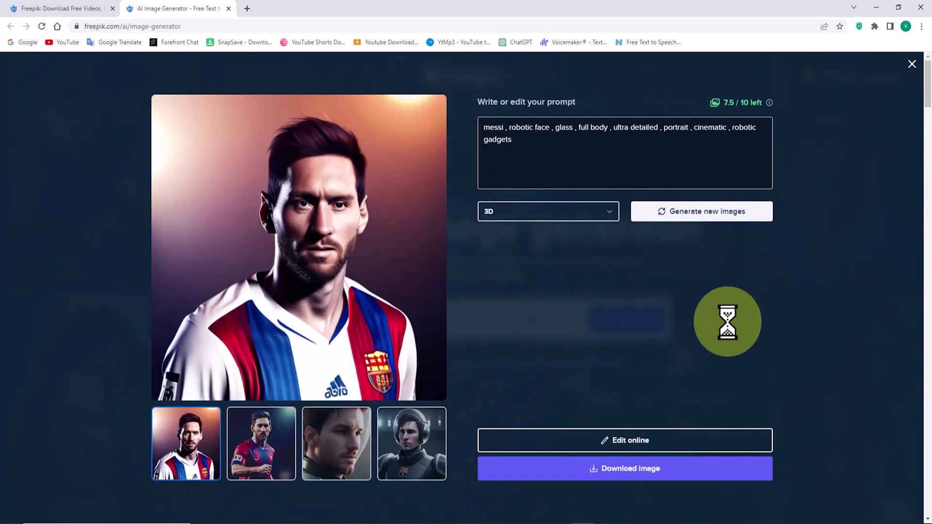
click(245, 439)
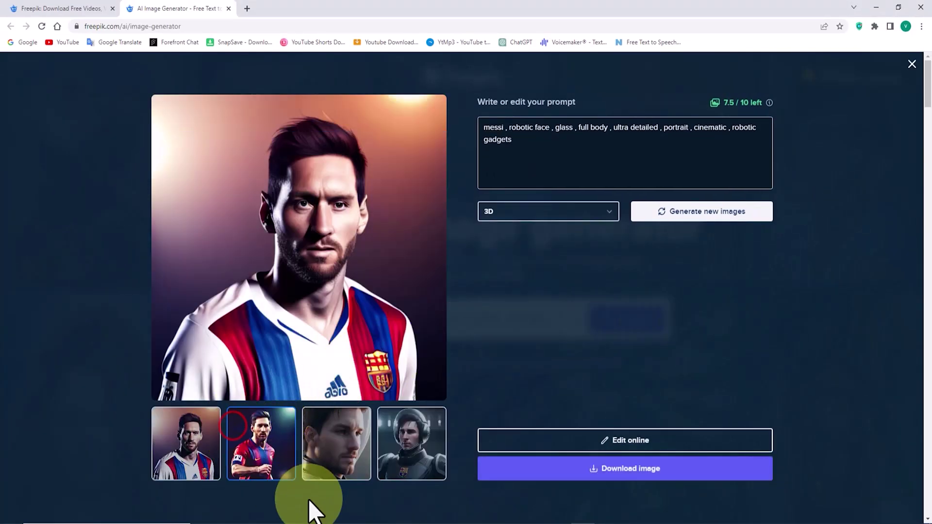
click(360, 463)
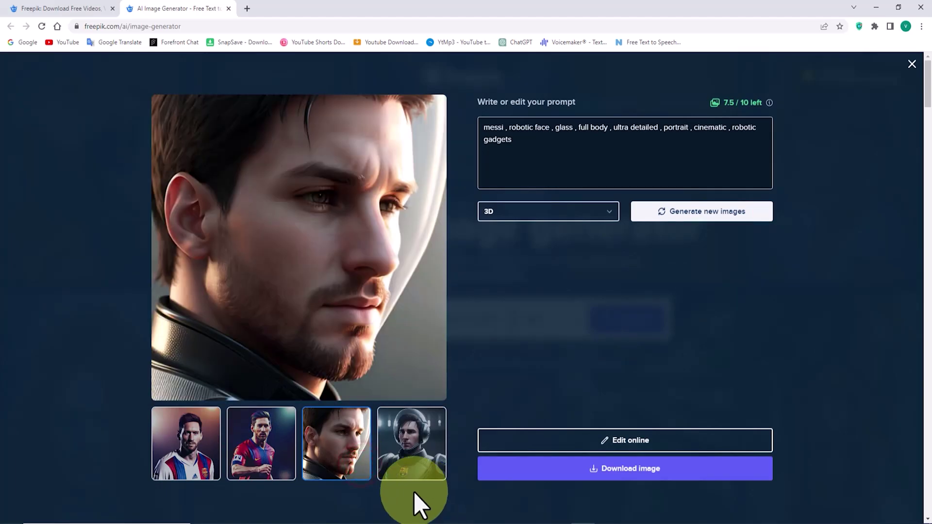
click(392, 467)
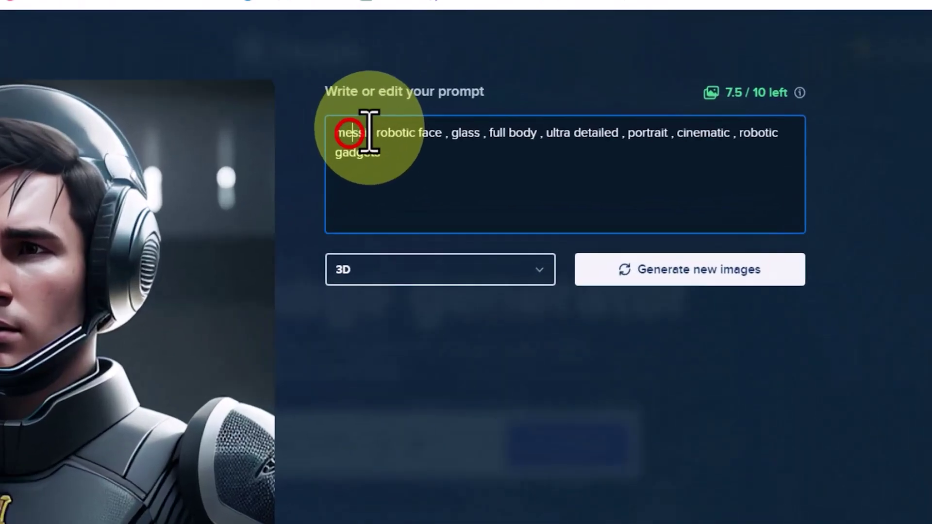
Swap 'messi' for 'ronaldo', add 'robotic' before 'glass', and generate new images
click(500, 127)
double_click(237, 137)
text(ronaldo)
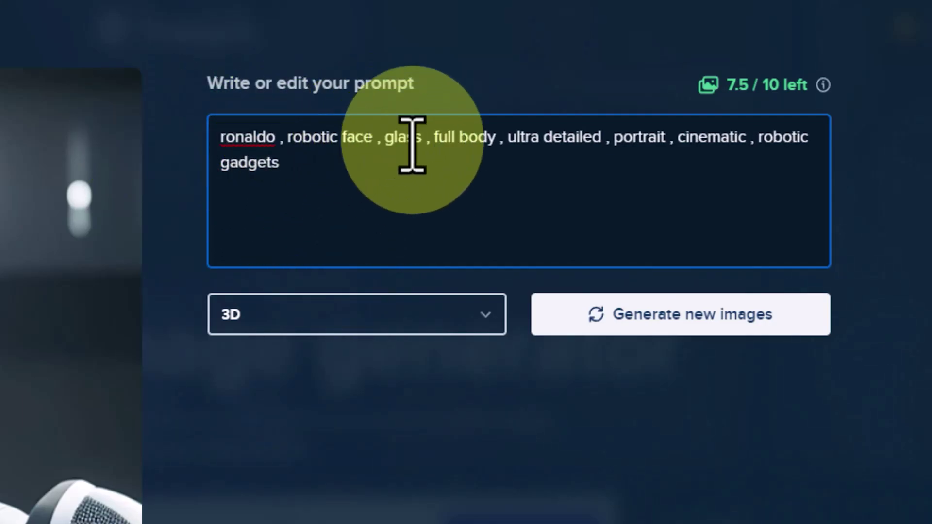
click(383, 135)
text(robotic)
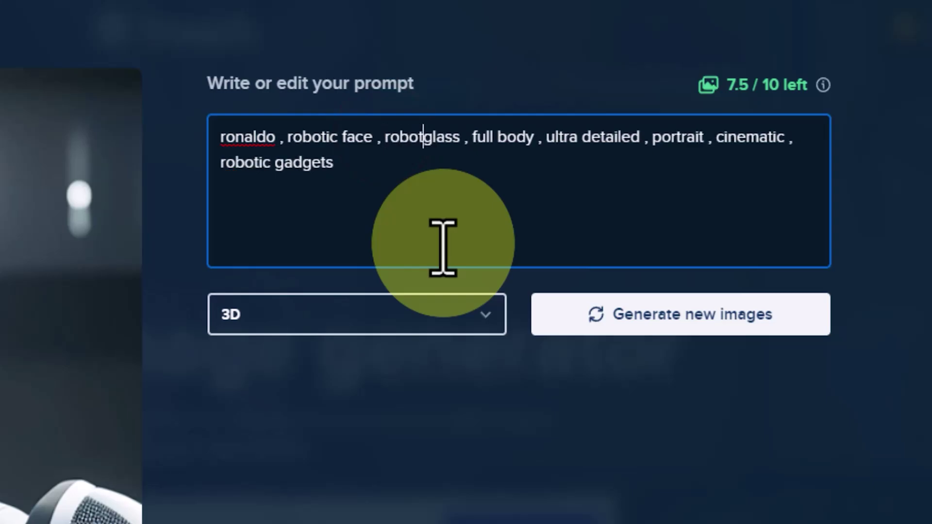
click(807, 316)
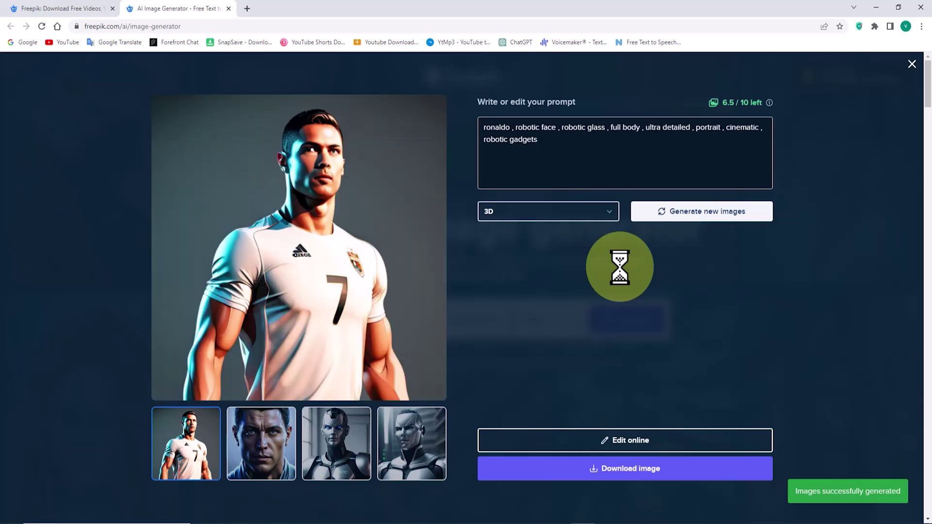
Preview the Ronaldo images and download the fourth robot image as image.png
click(238, 457)
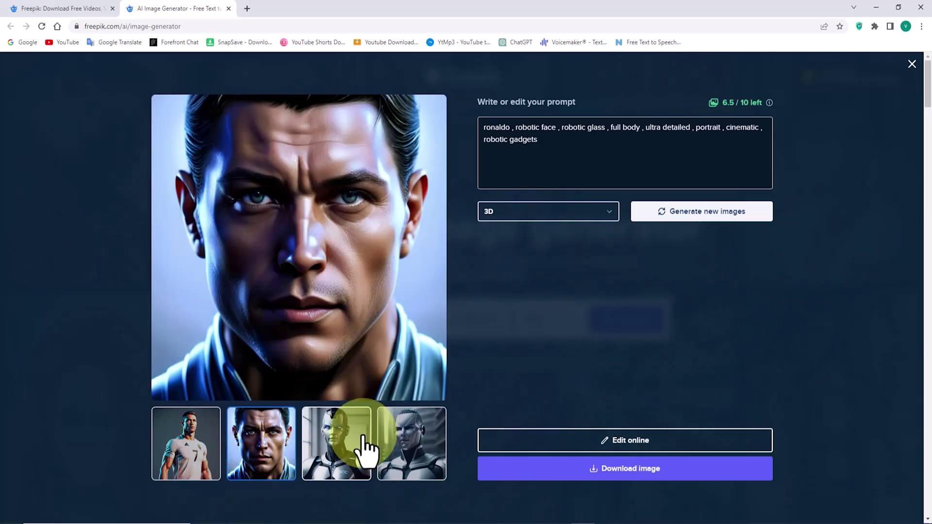
click(362, 435)
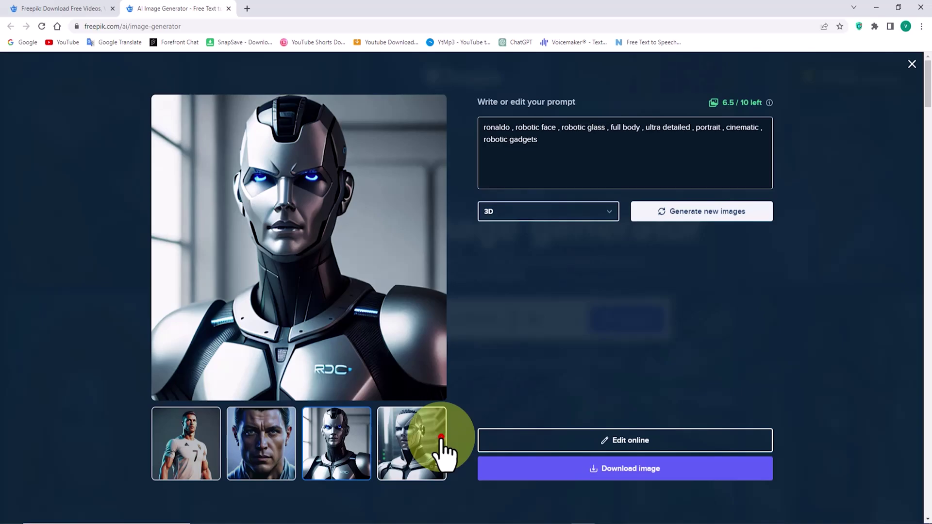
click(441, 437)
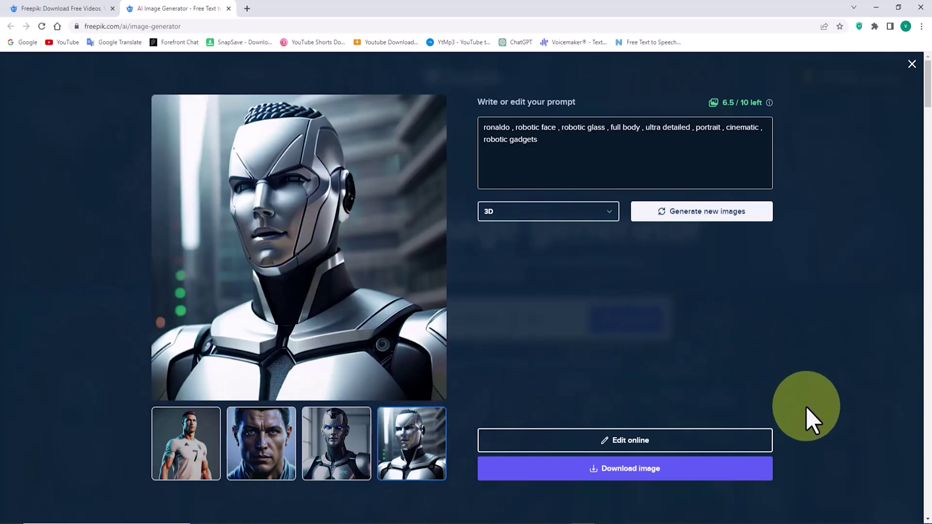
click(729, 469)
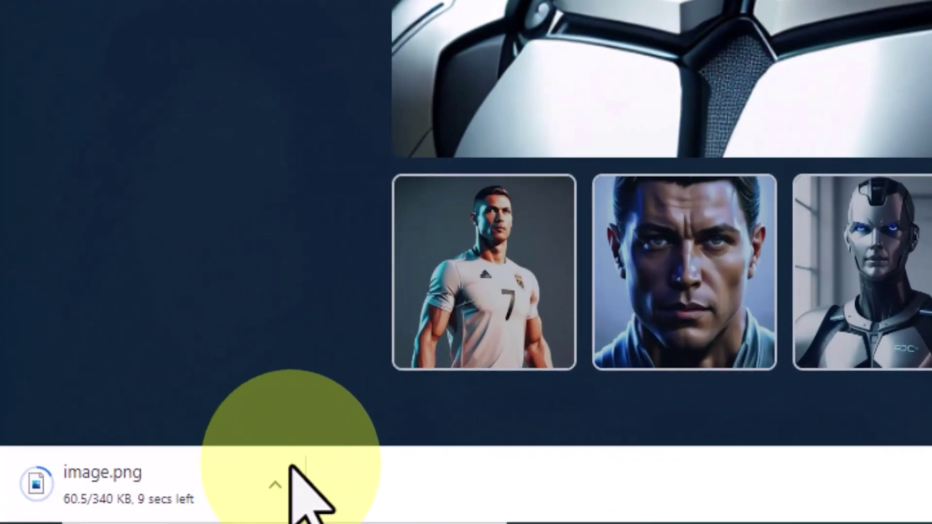
click(278, 480)
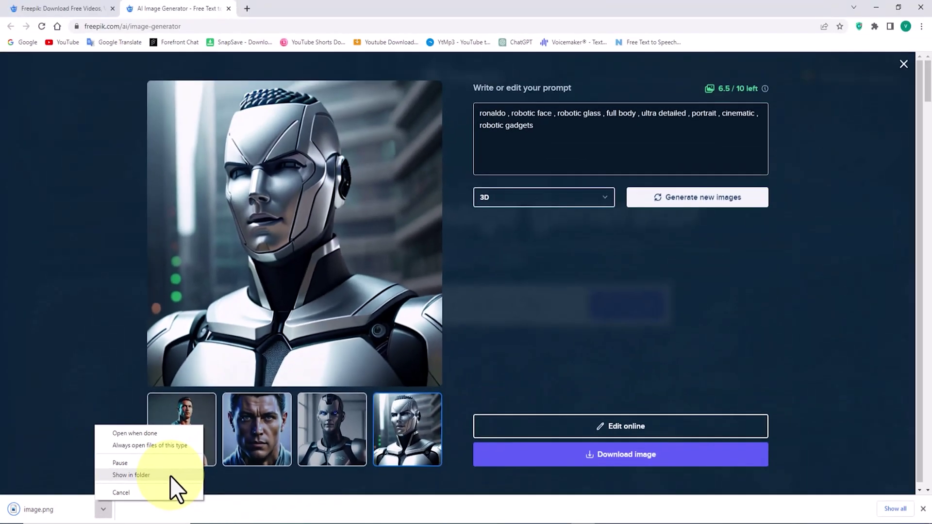
click(417, 357)
Download the third robot image as image (1).png and check the download
click(348, 419)
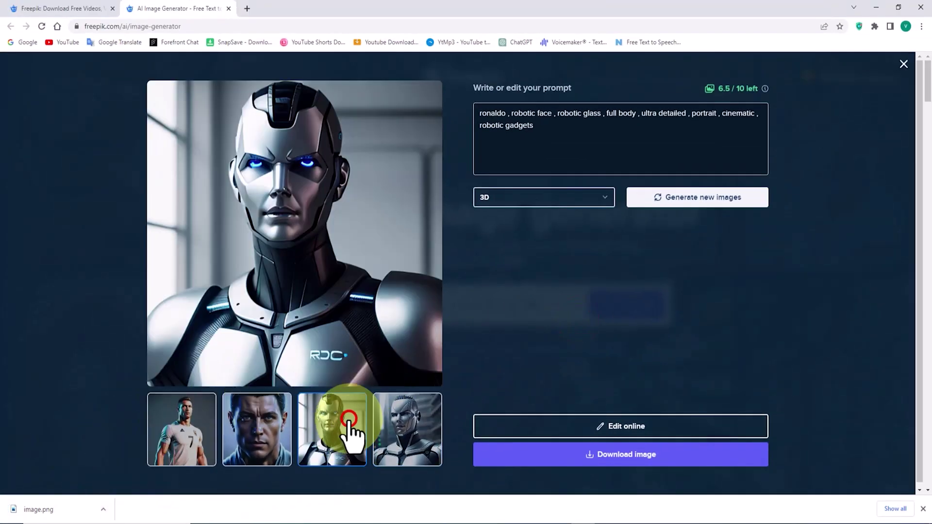
click(713, 454)
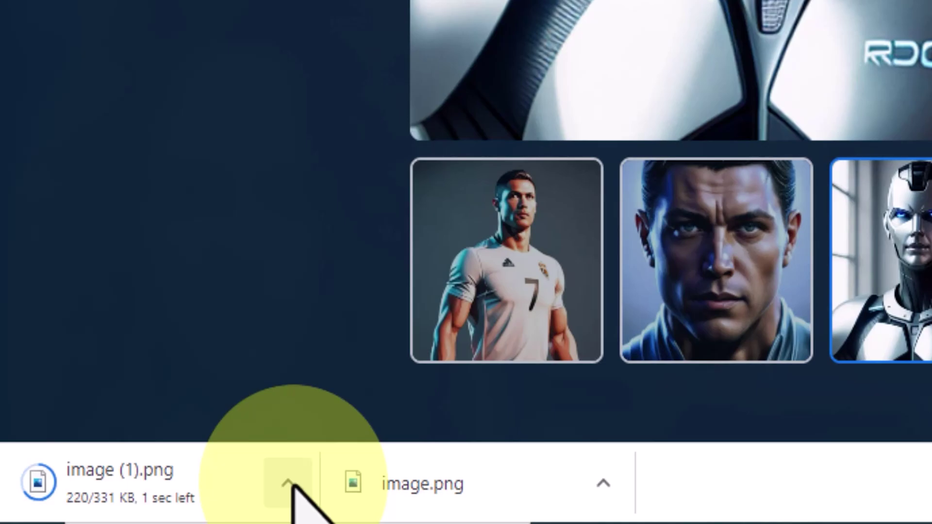
click(289, 484)
click(291, 484)
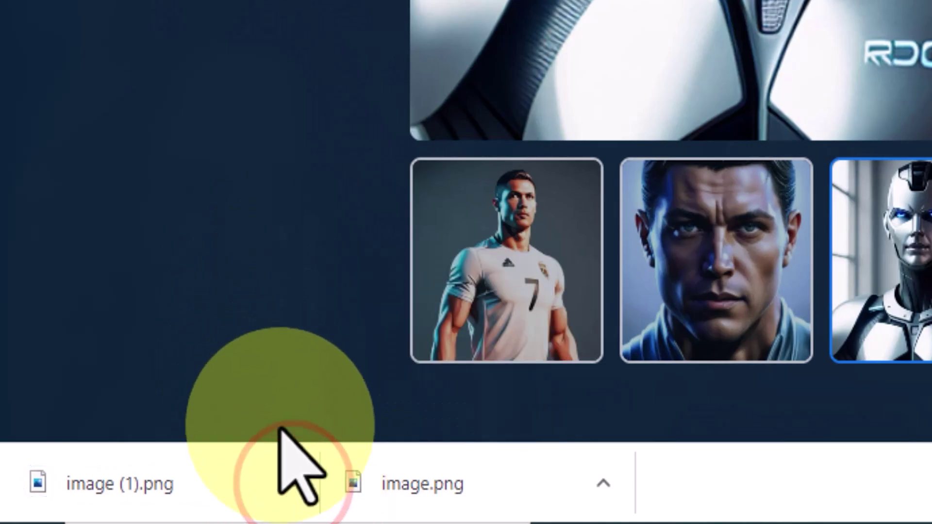
click(290, 482)
click(287, 480)
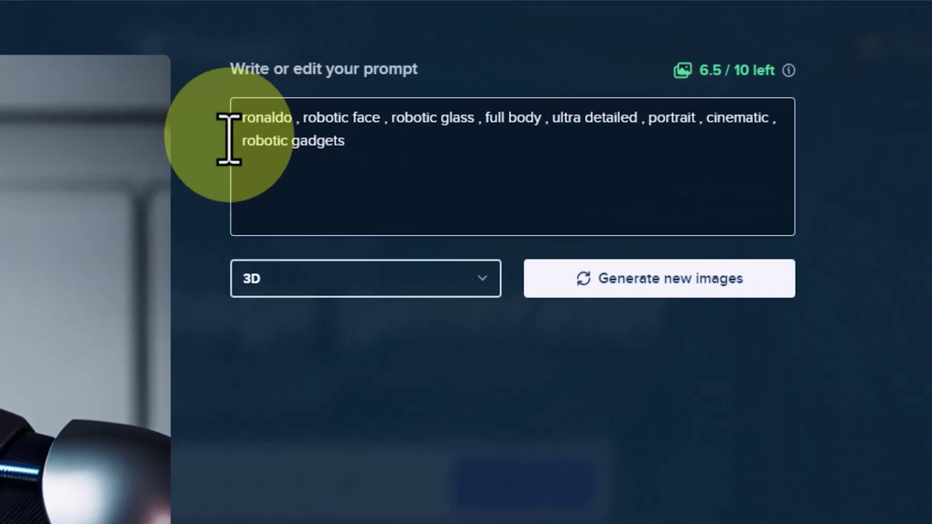
Add 'terminator style ,' before robotic face, rename the subject to 'neymar', and generate
click(292, 118)
click(351, 117)
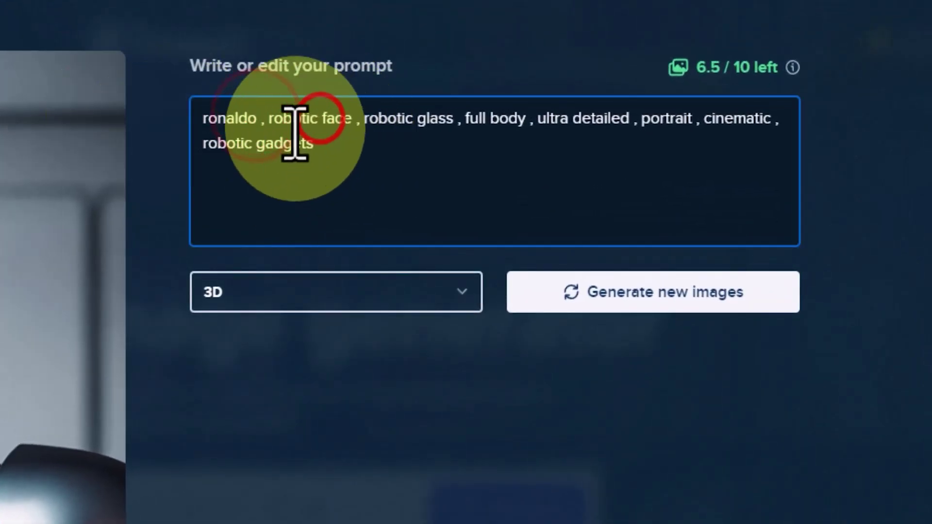
click(267, 118)
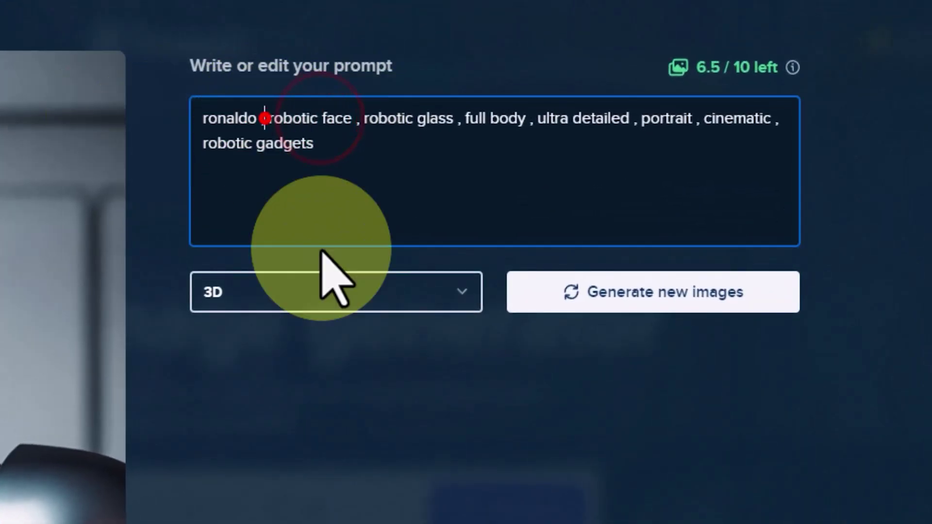
text(terminator style ,)
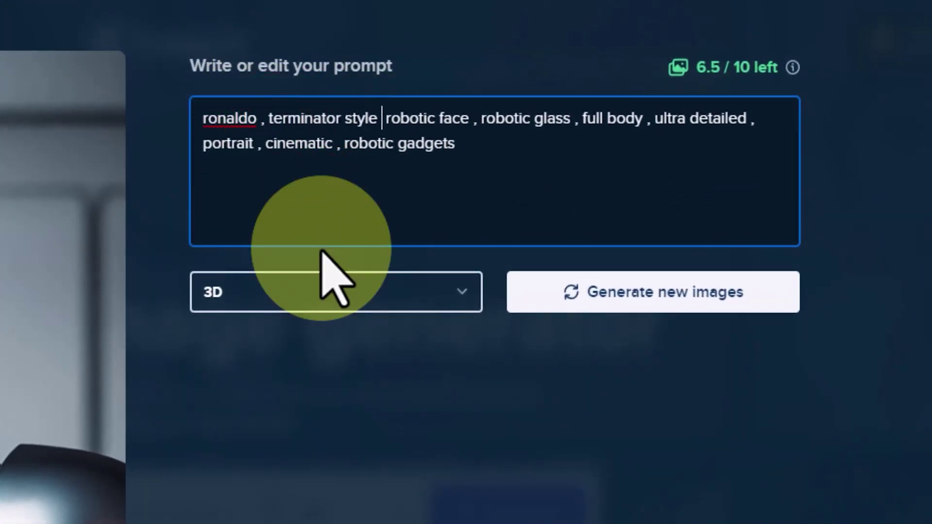
double_click(257, 118)
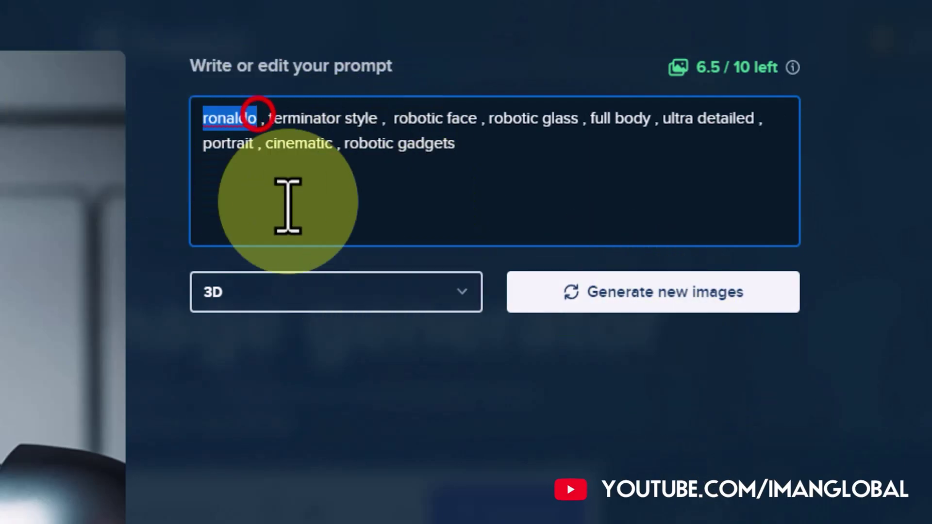
text(neymar)
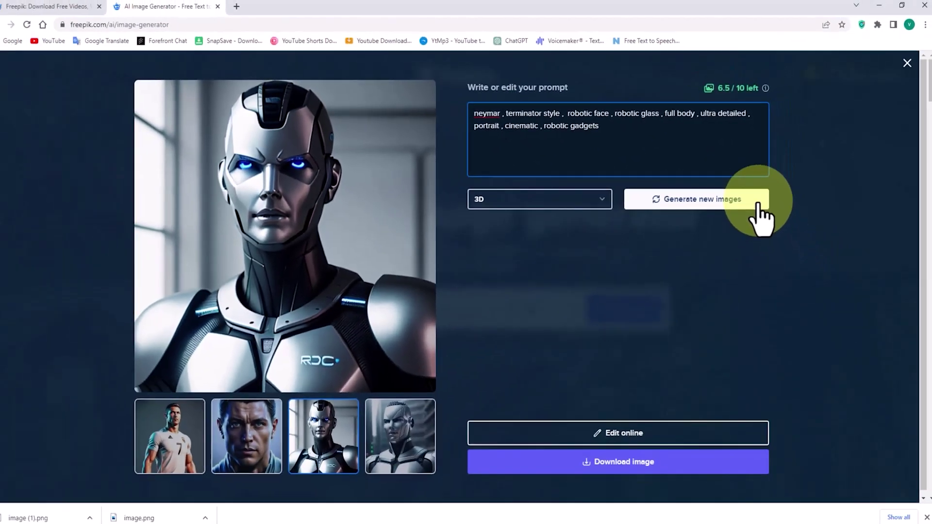
click(757, 203)
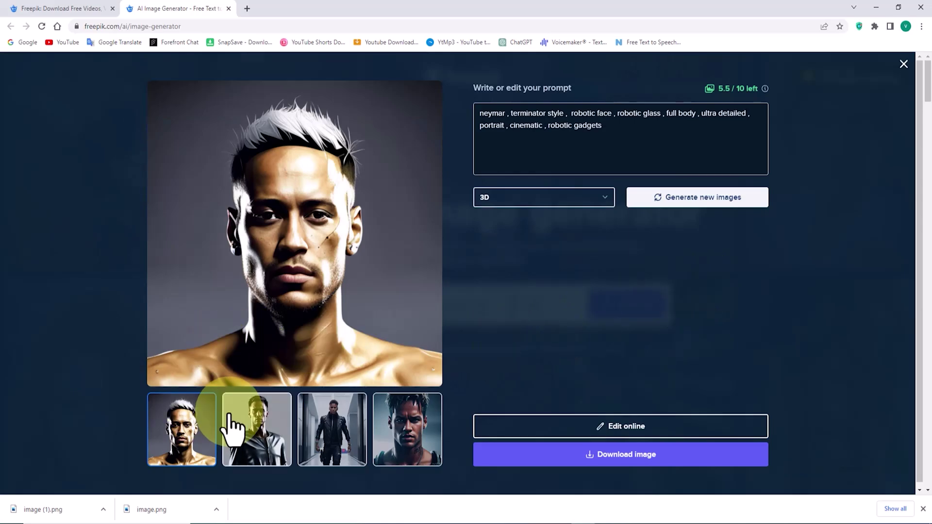
Download the third Neymar terminator image as image (2).png
click(229, 410)
click(358, 453)
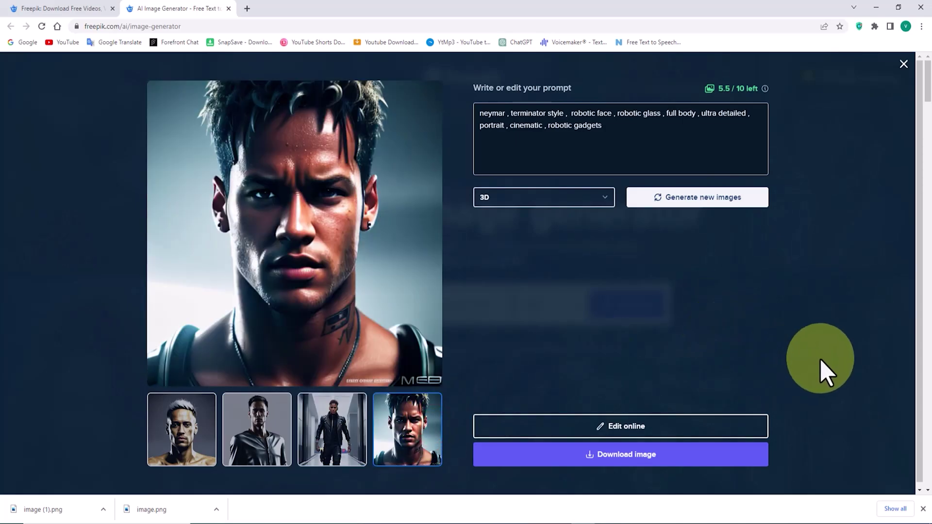
click(743, 454)
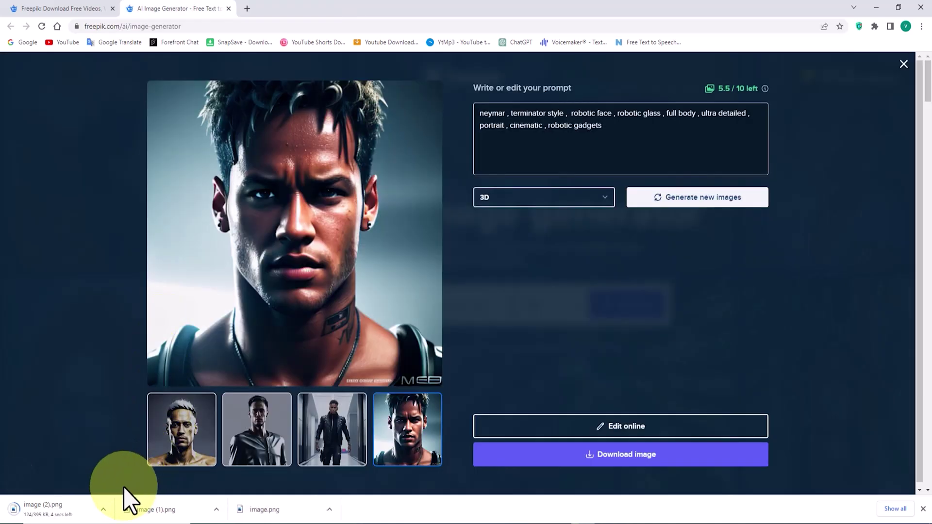
click(103, 508)
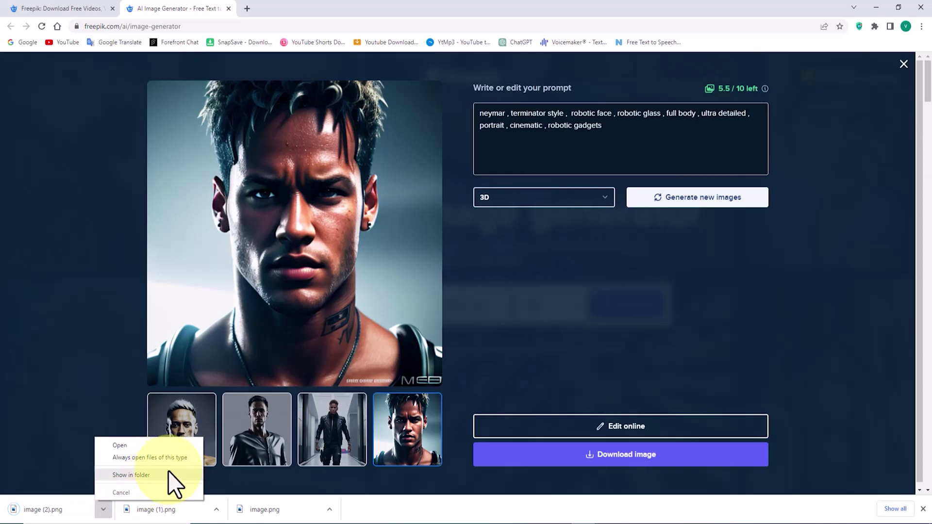
click(37, 362)
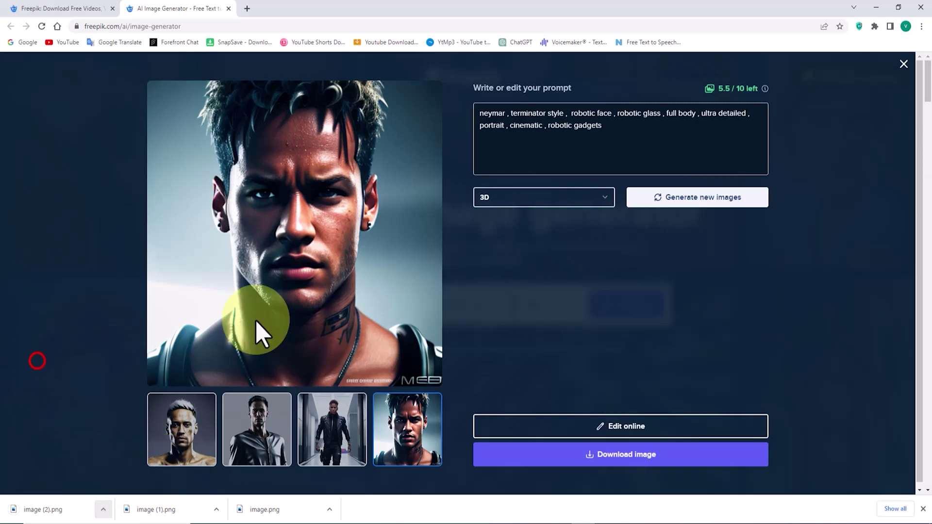
Generate another batch, leaving 4.5/10, and download the blond-haired leather-jacket portrait
click(757, 199)
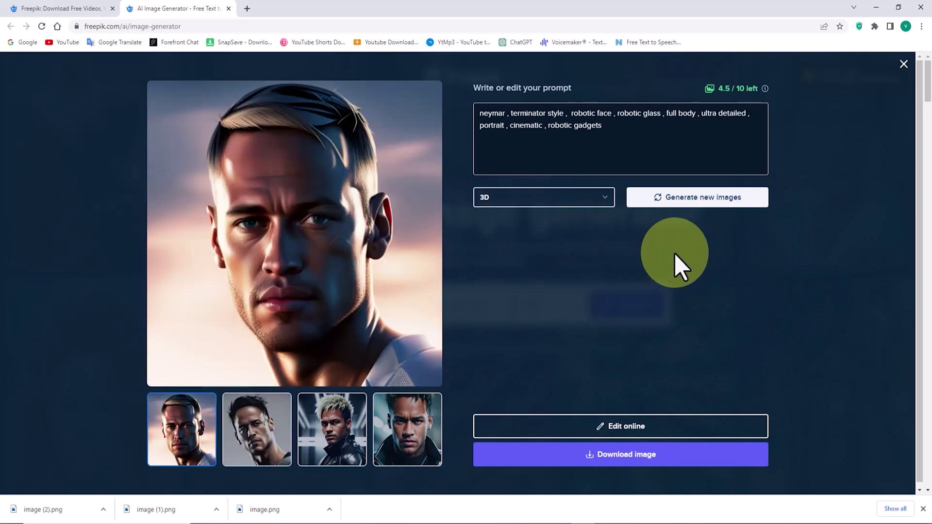
click(226, 454)
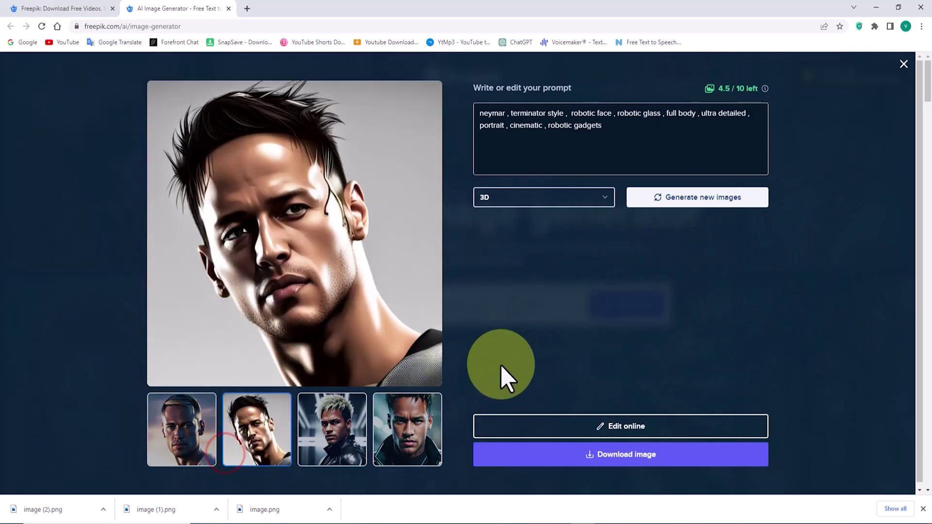
click(309, 450)
click(385, 459)
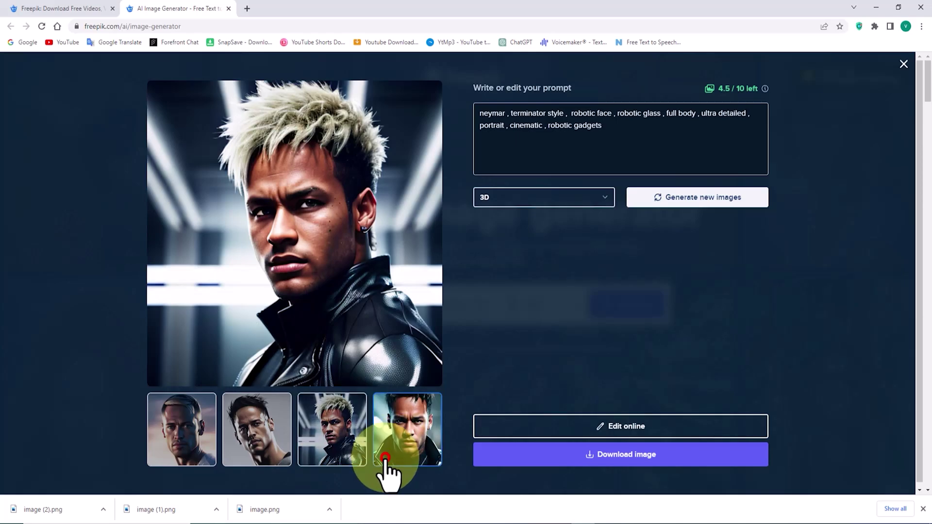
click(313, 457)
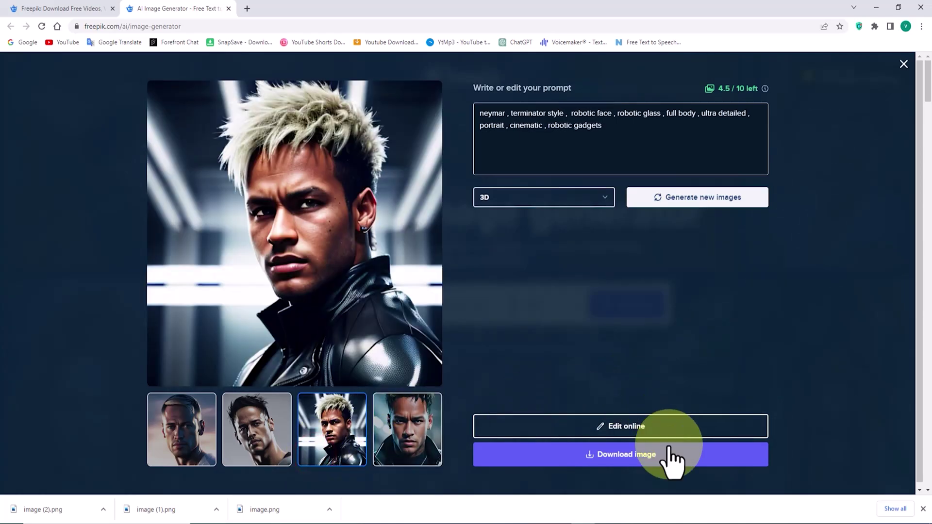
click(714, 455)
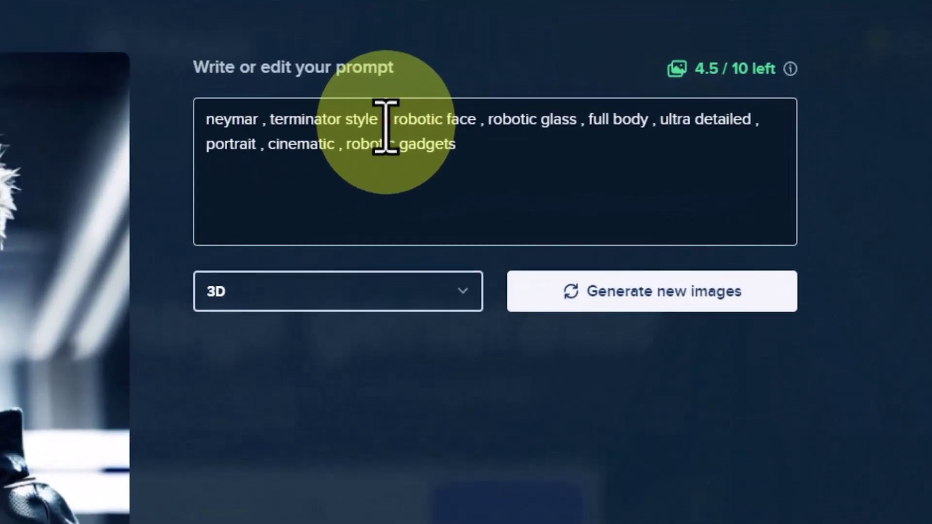
Delete 'terminator style' from the prompt and cut out 'robotic gadgets'
drag(568, 113, 509, 117)
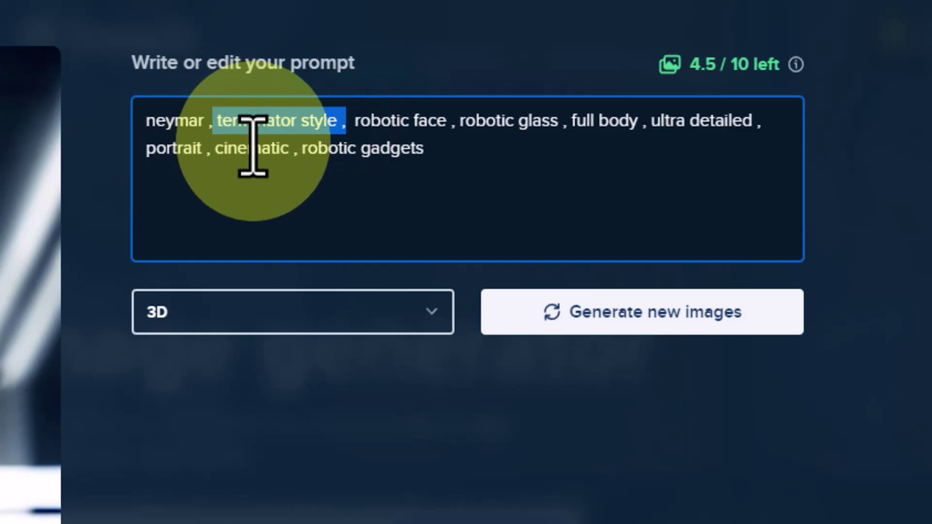
key(BackSpace)
drag(284, 152, 52, 183)
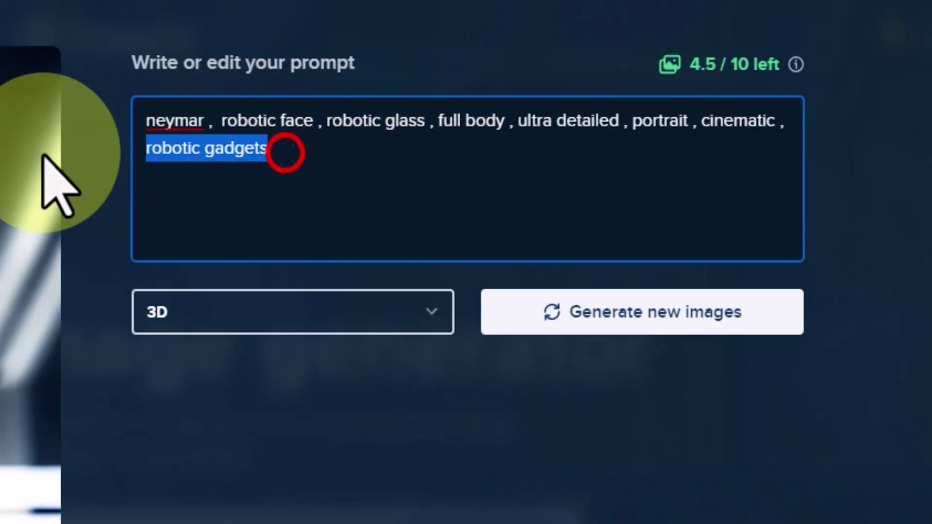
right_click(232, 156)
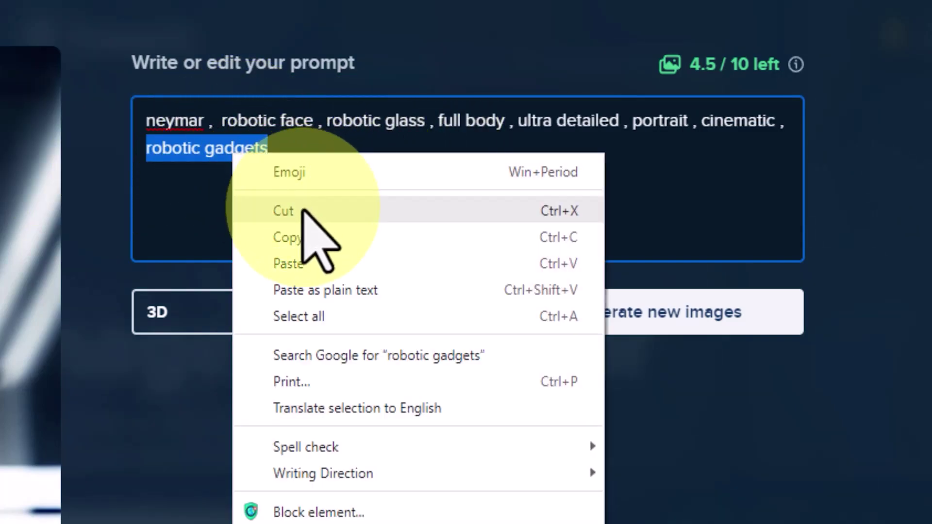
click(302, 208)
Paste 'robotic gadgets' before 'full body' with commas and generate new images
click(435, 122)
text(,)
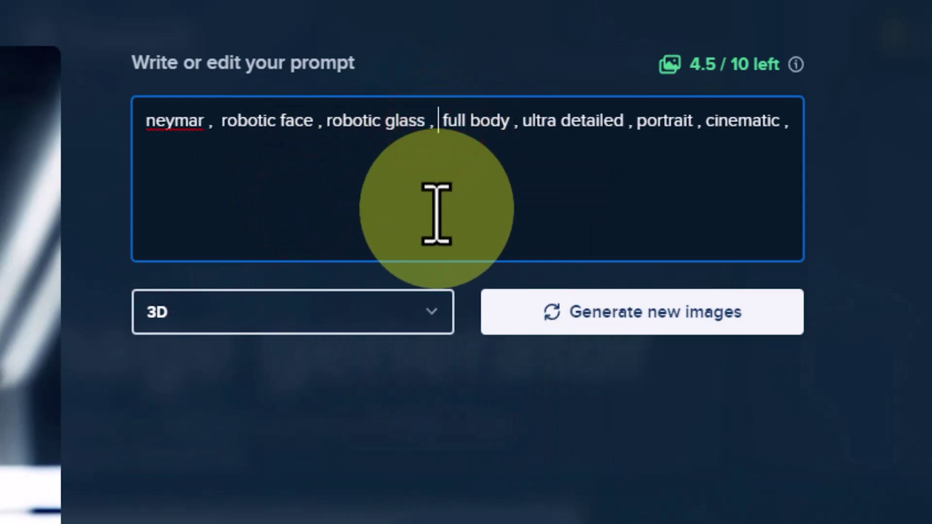
key(ctrl+v)
text(,)
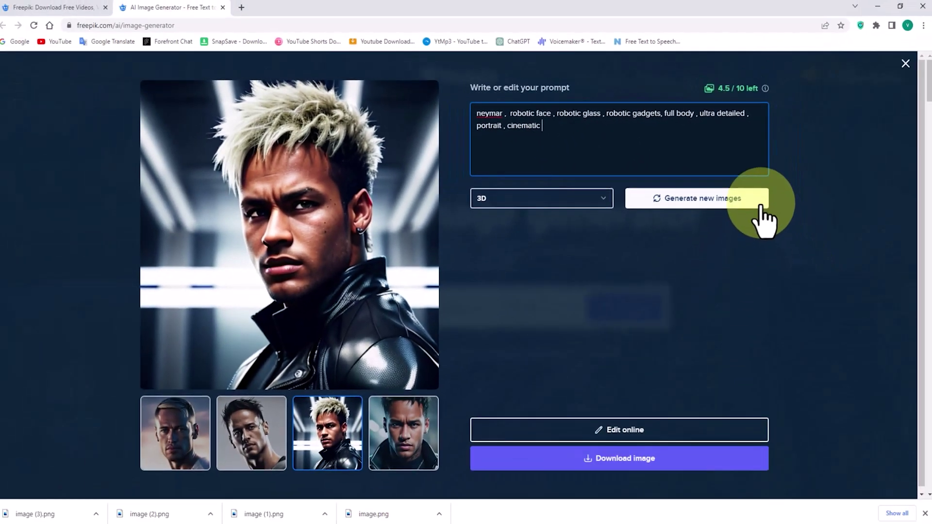
click(779, 315)
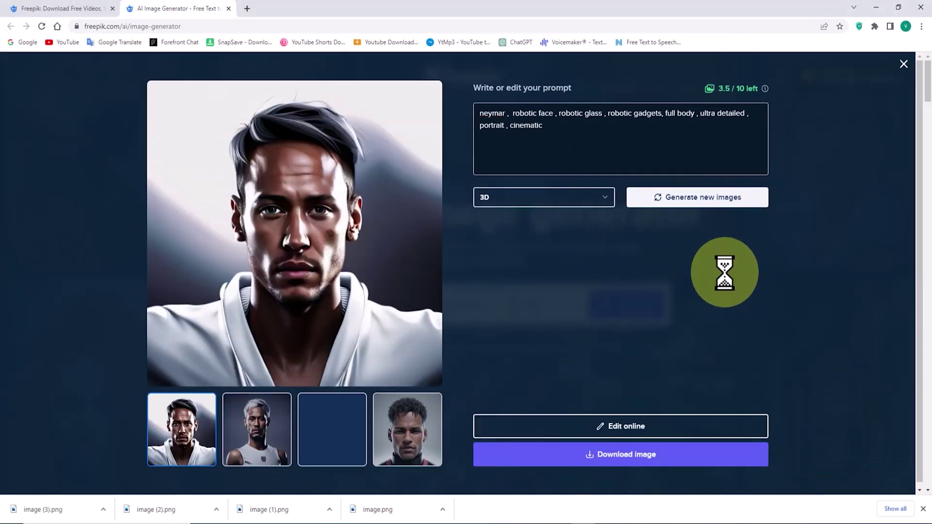
Browse the new batch and download the robotic-suit portrait as image (4).png
click(234, 426)
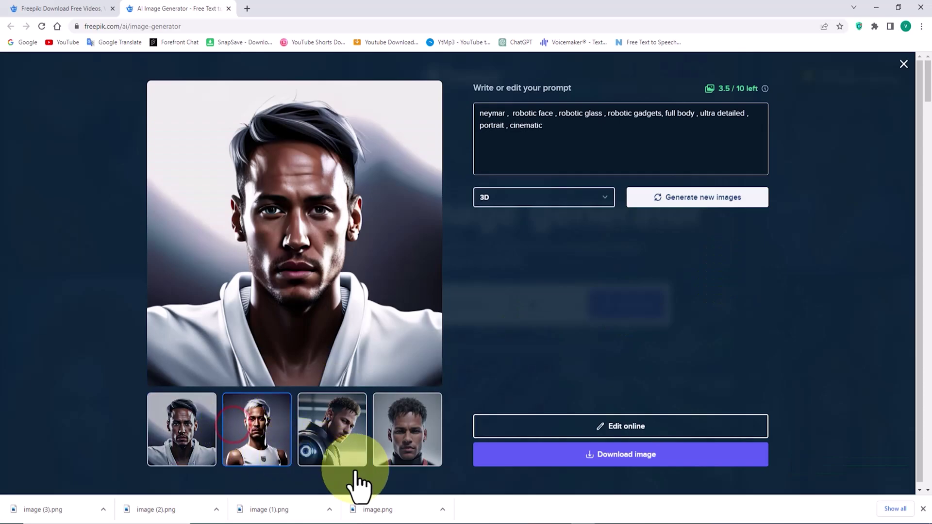
click(356, 450)
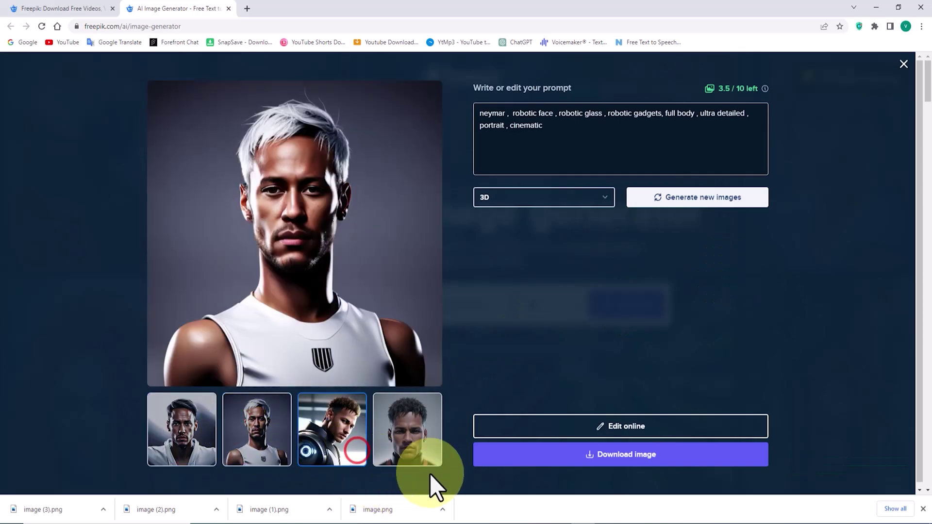
click(431, 441)
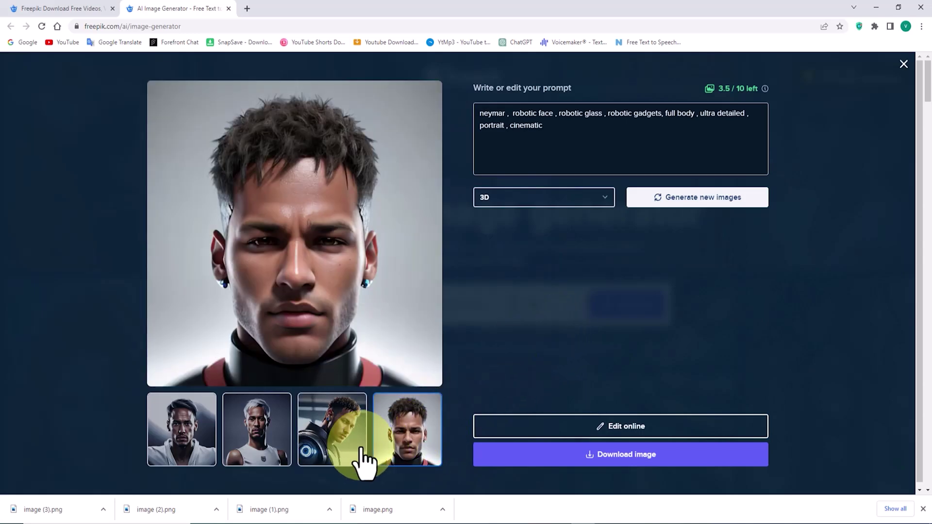
click(351, 452)
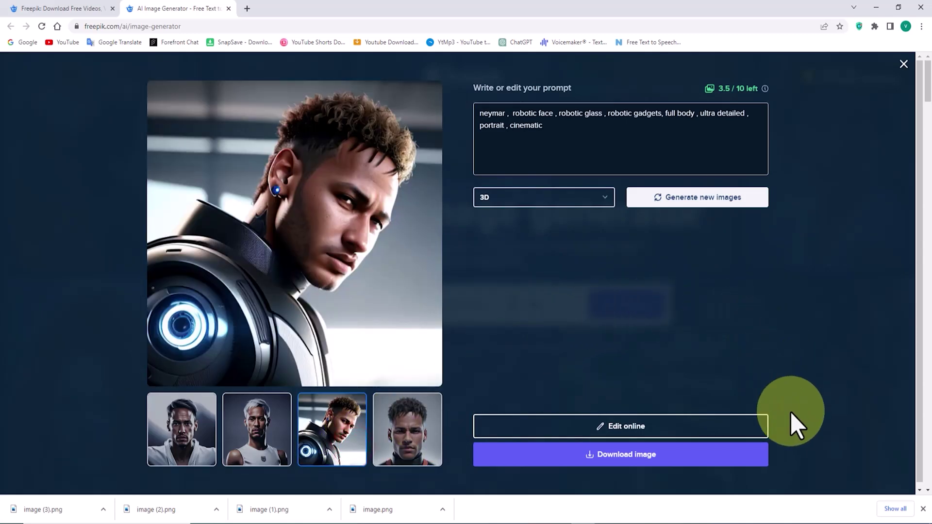
click(685, 456)
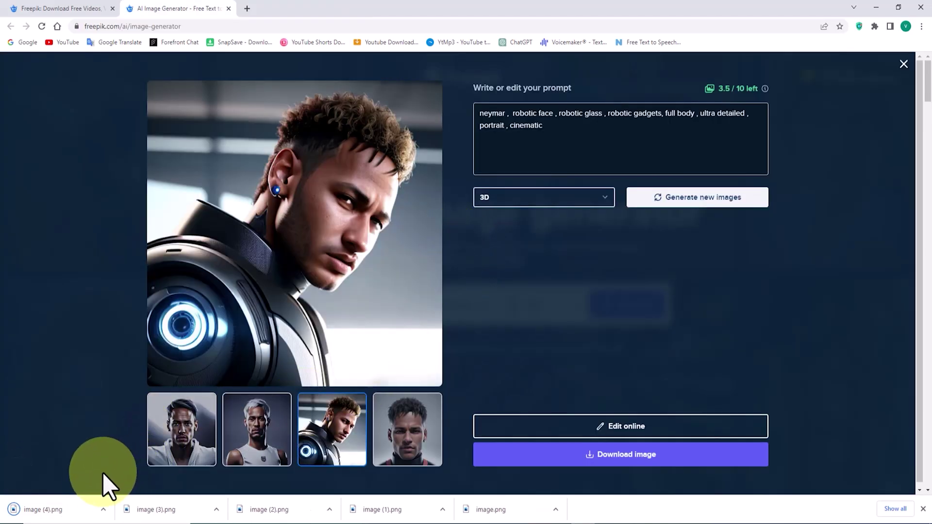
click(104, 510)
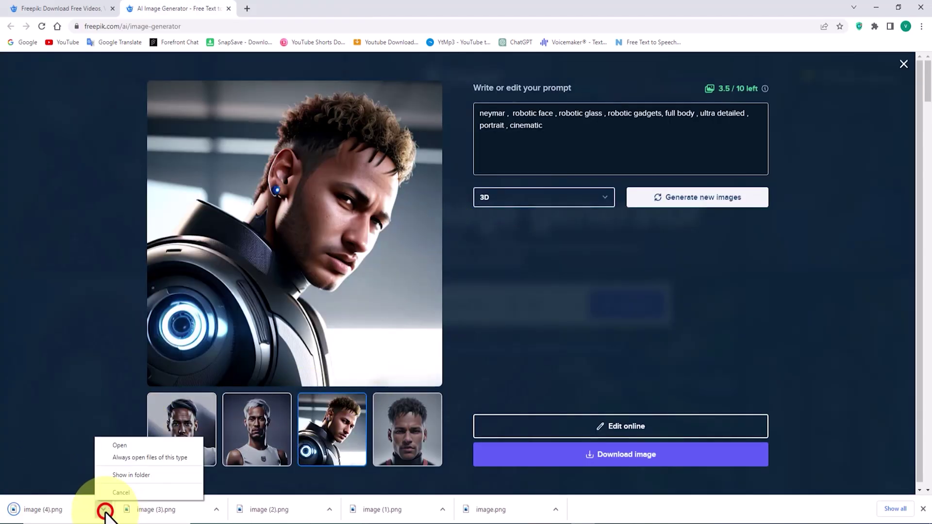
click(728, 374)
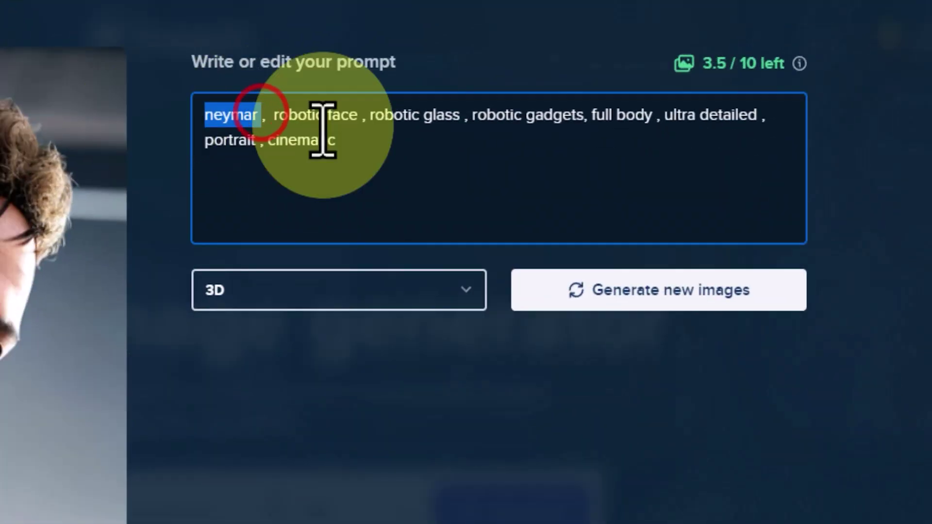
Reword the prompt to 'modern city', 'robotic landscape' and 'flying cars' in place of glass
text(modern city)
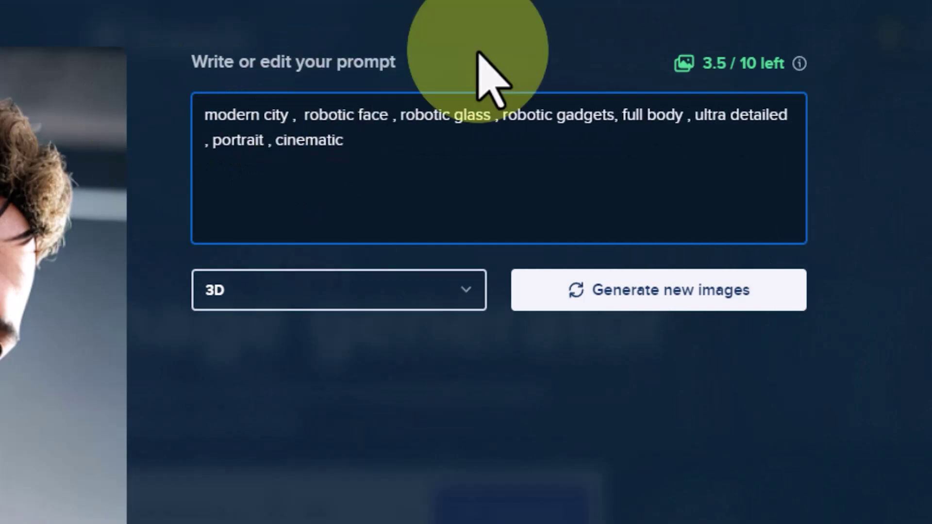
double_click(371, 114)
text(landscape)
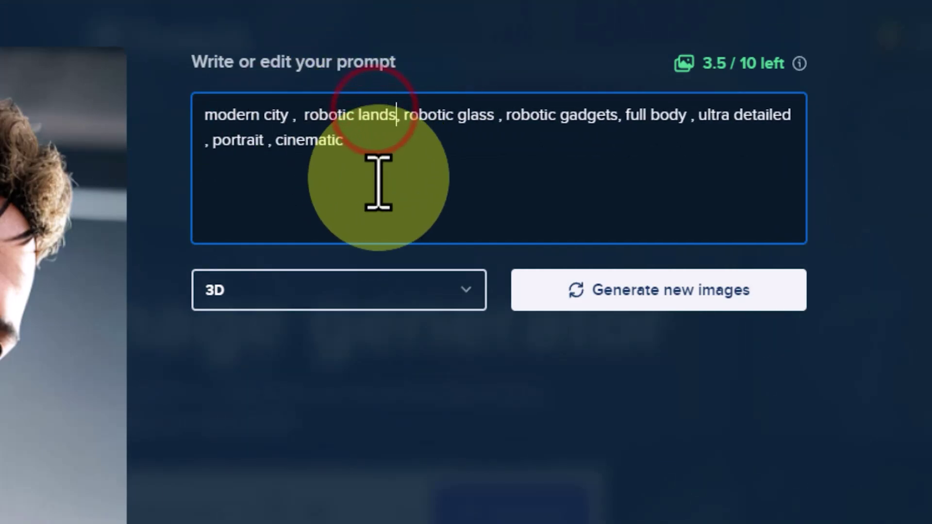
double_click(465, 116)
key(BackSpace)
double_click(470, 111)
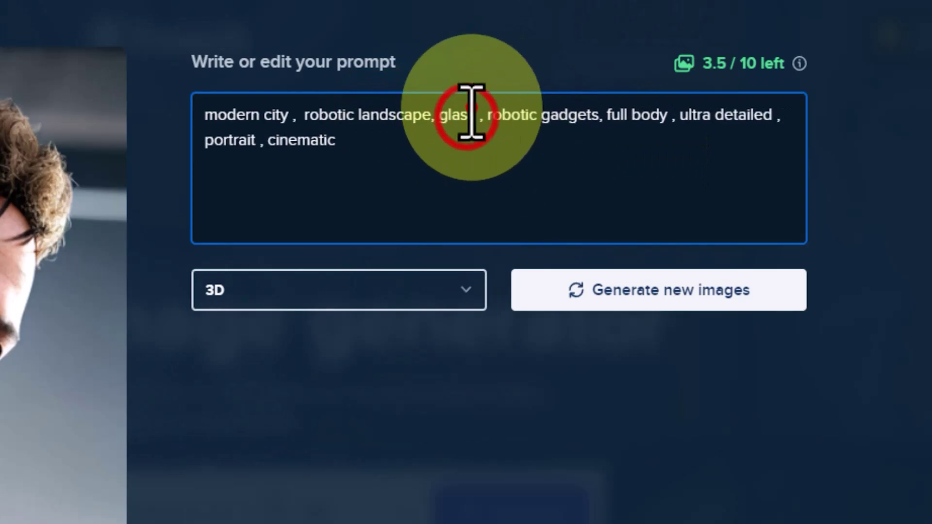
text(flying cars)
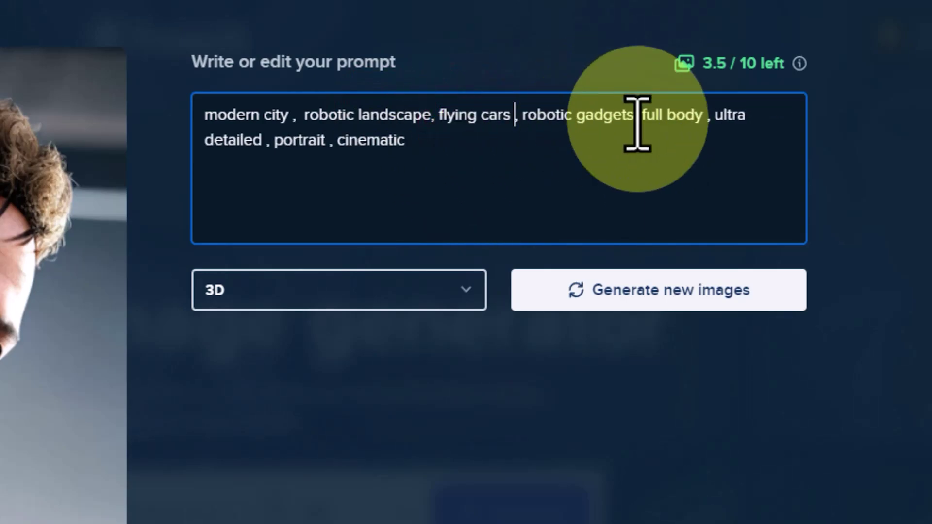
Remove 'full body' and 'portrait' from the prompt and set the style to Generic
double_click(651, 115)
key(BackSpace)
double_click(655, 115)
key(BackSpace)
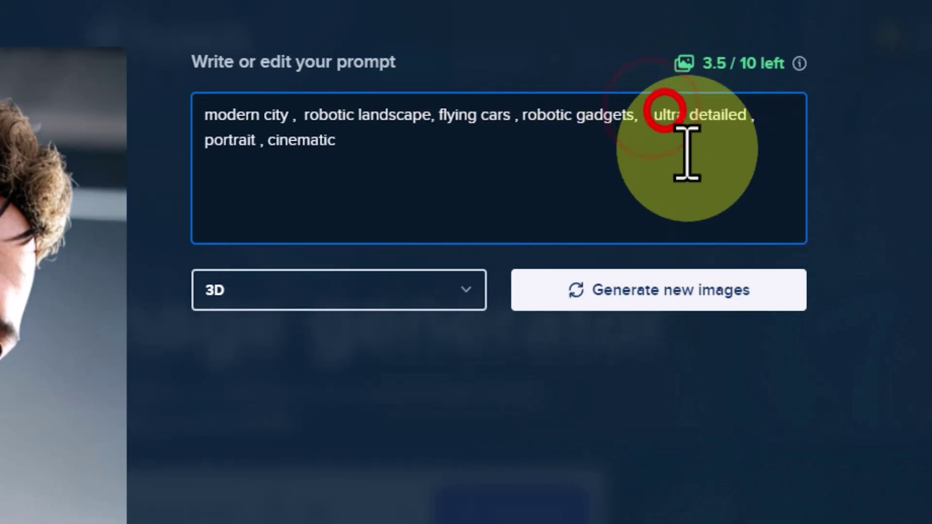
click(637, 114)
key(BackSpace)
double_click(225, 140)
key(BackSpace)
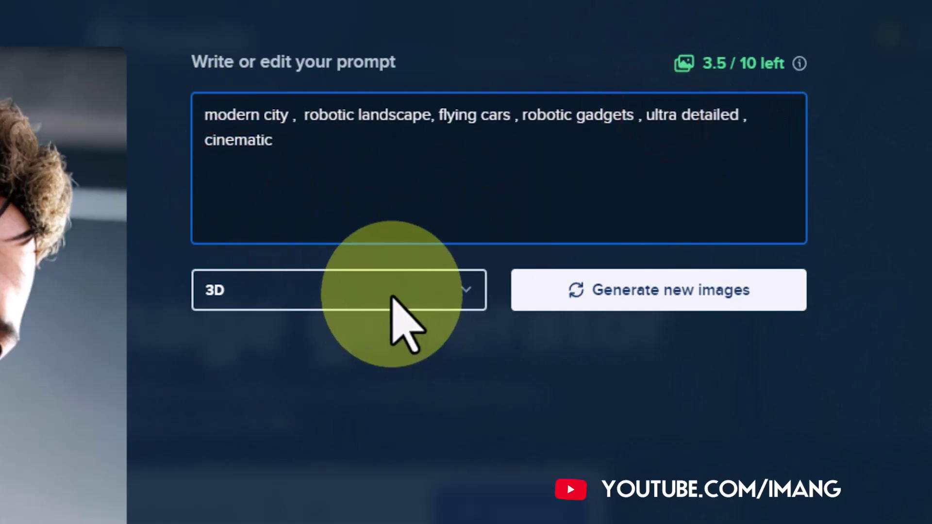
click(406, 294)
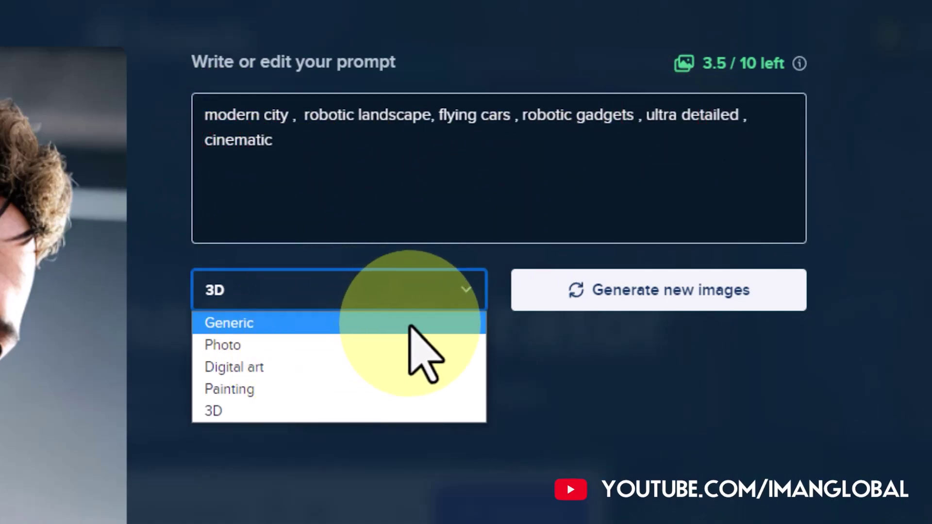
click(410, 324)
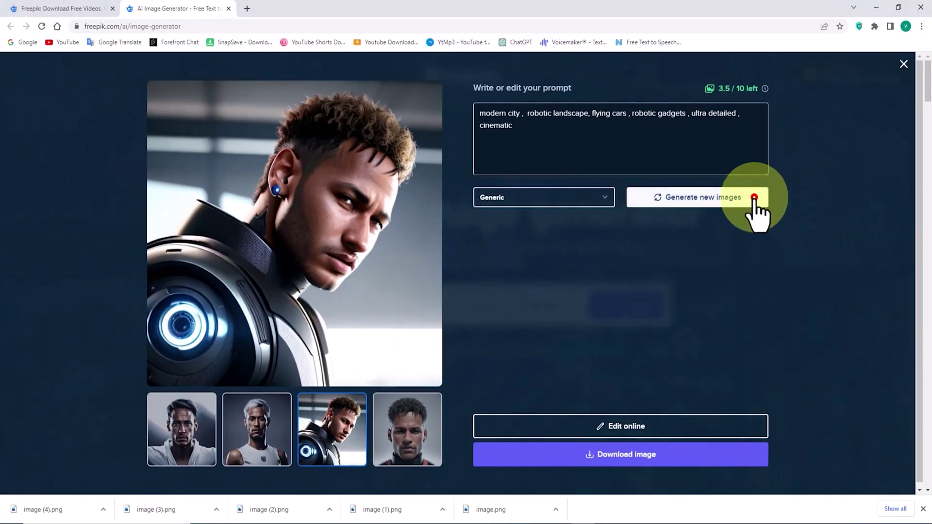
Generate modern-city images, compare the four, and download the street scene
click(754, 197)
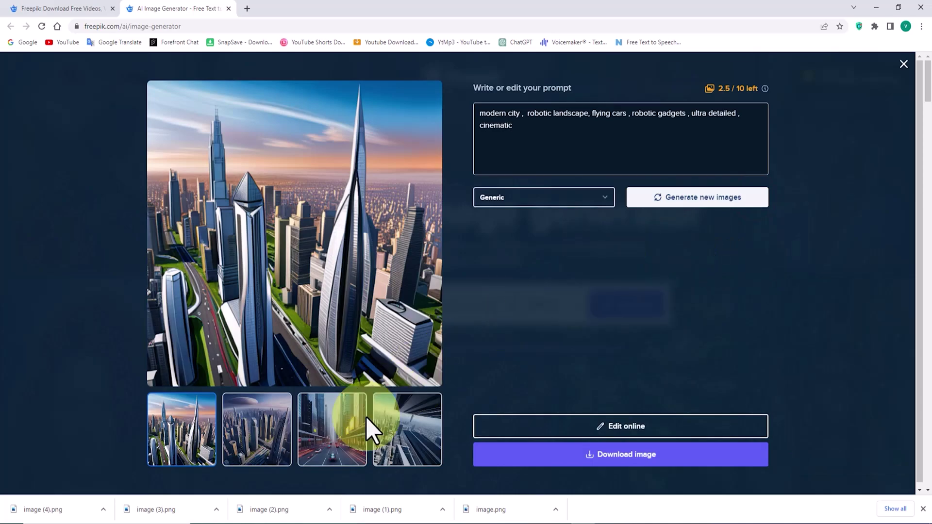
click(257, 449)
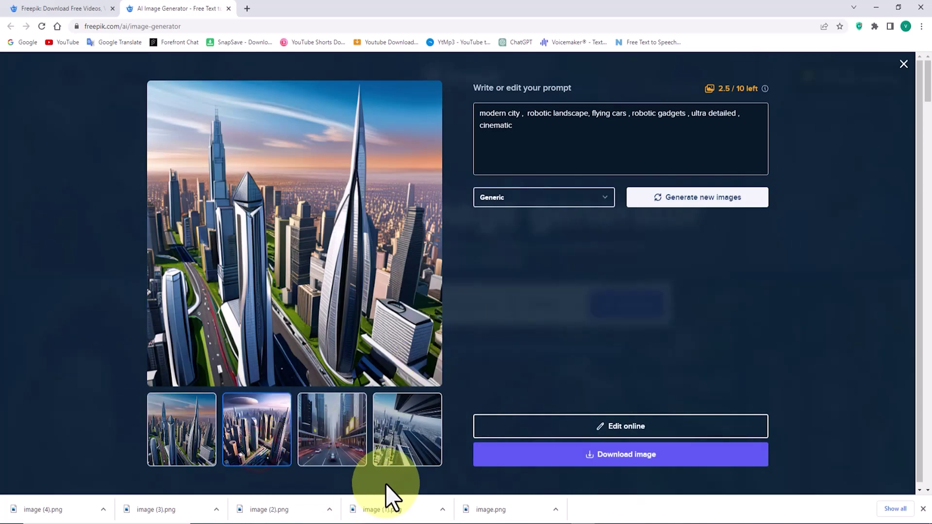
click(352, 454)
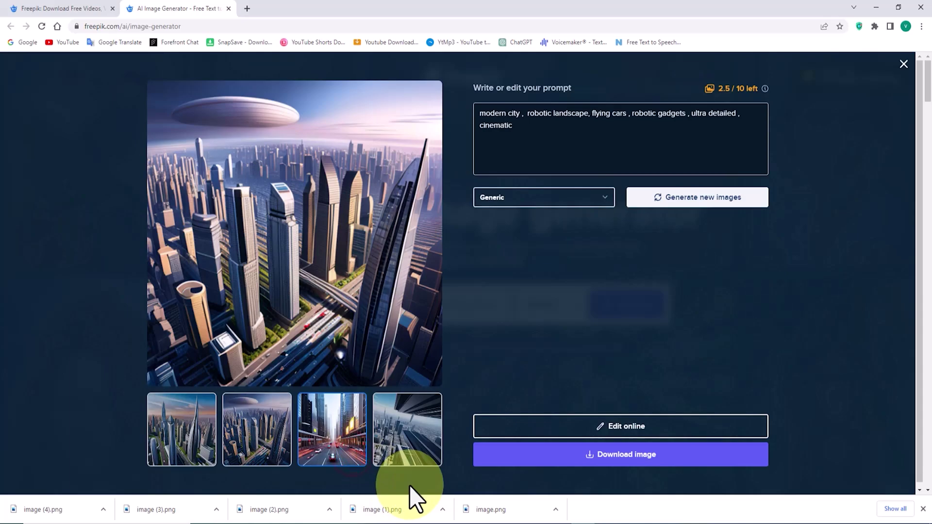
click(420, 448)
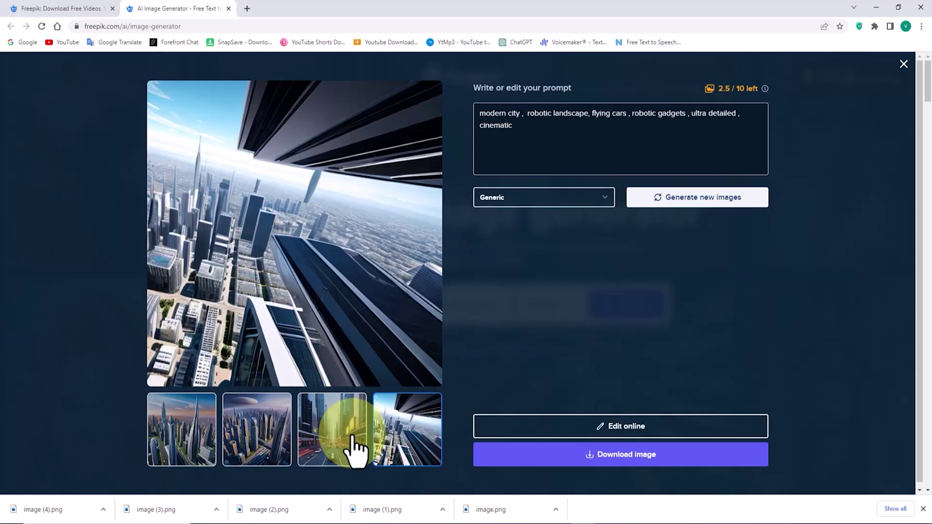
click(324, 445)
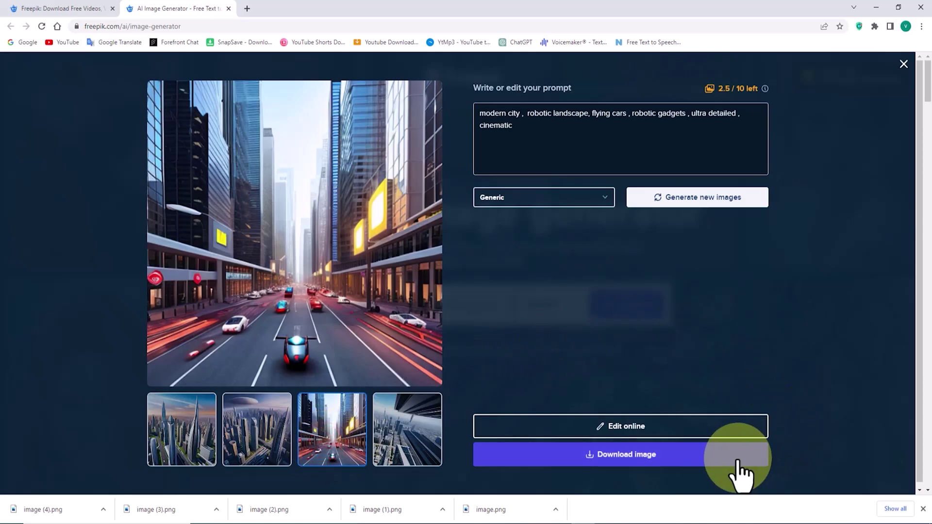
click(733, 456)
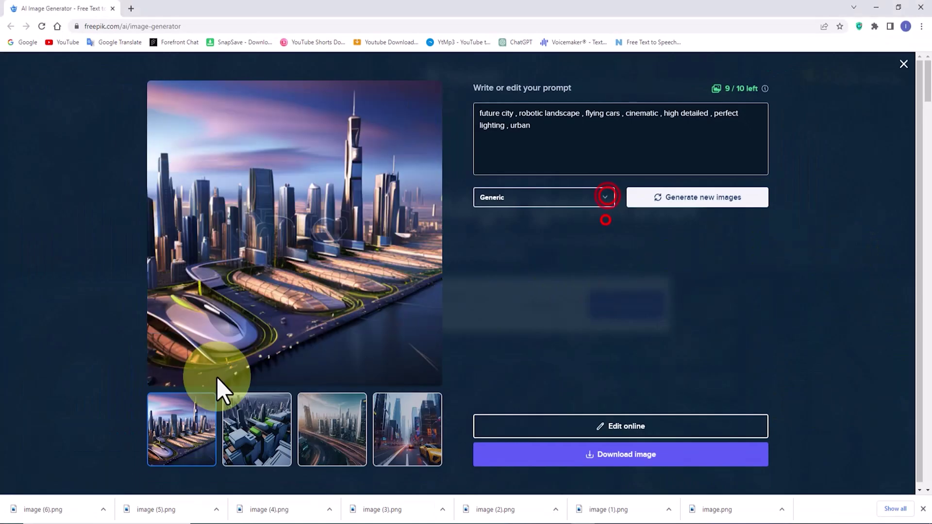
Download the highway light-trail image, then select the yellow sports car image
click(280, 450)
click(334, 445)
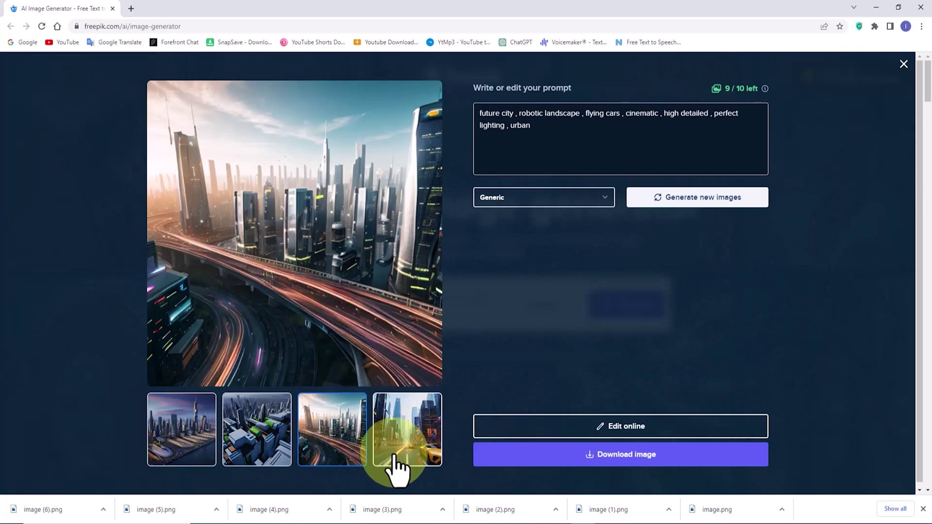
click(729, 452)
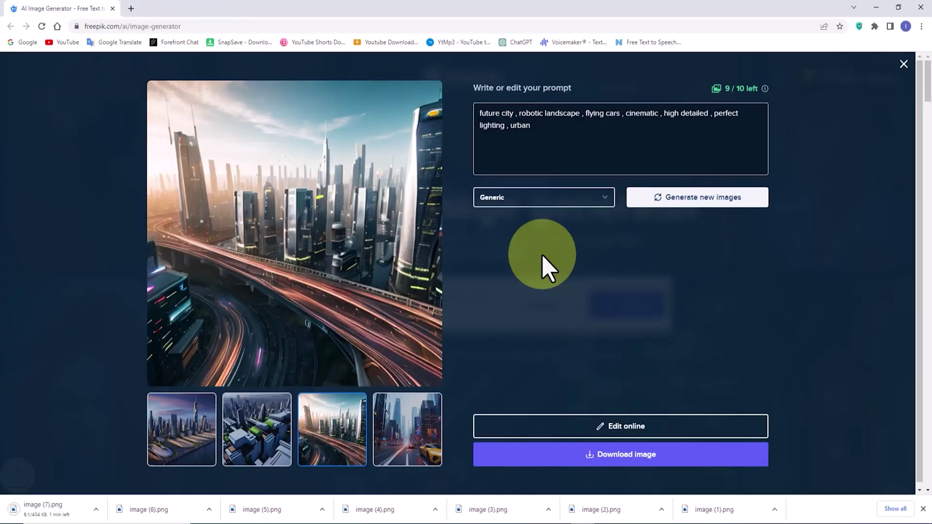
click(409, 452)
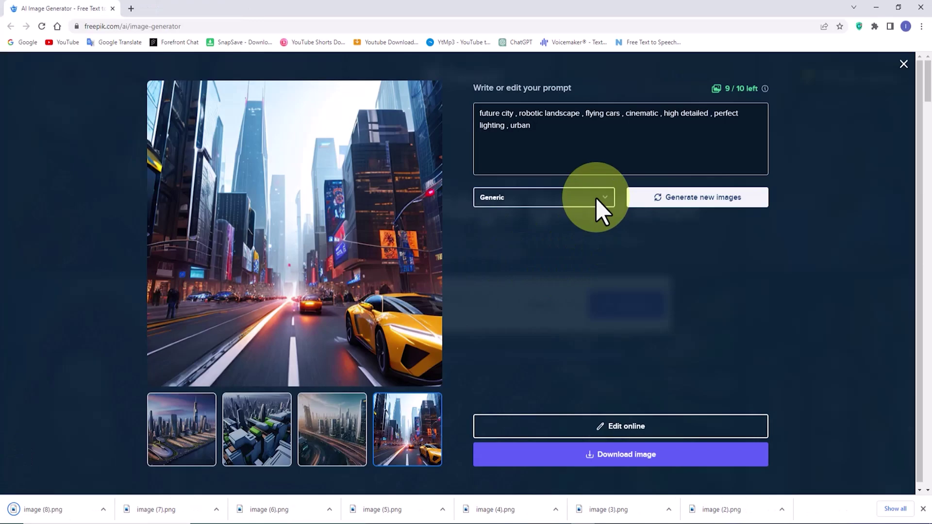
Generate a Photo-style batch and download the sports car on the terrace
click(596, 197)
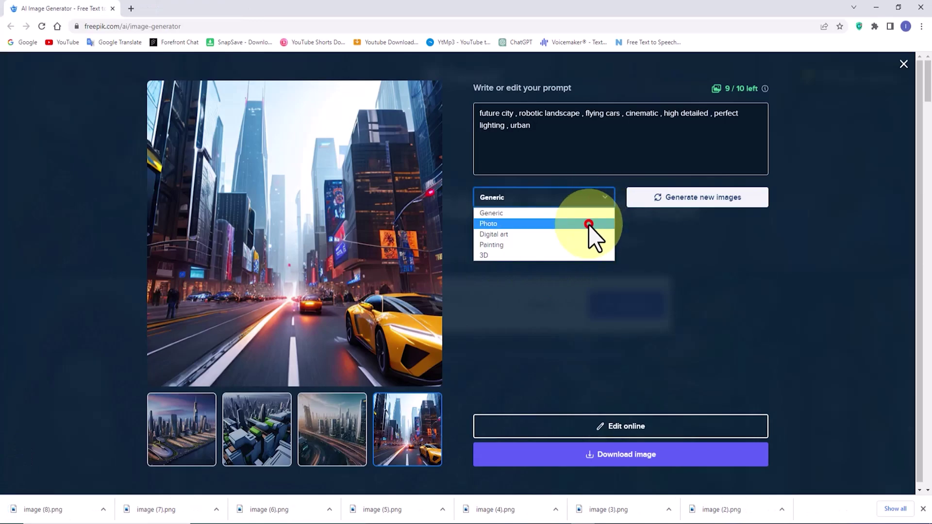
click(759, 196)
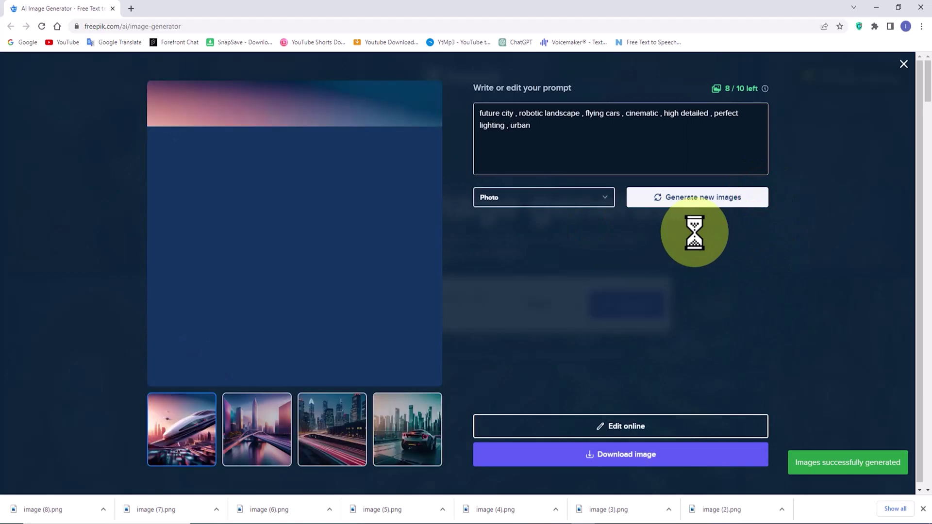
click(267, 450)
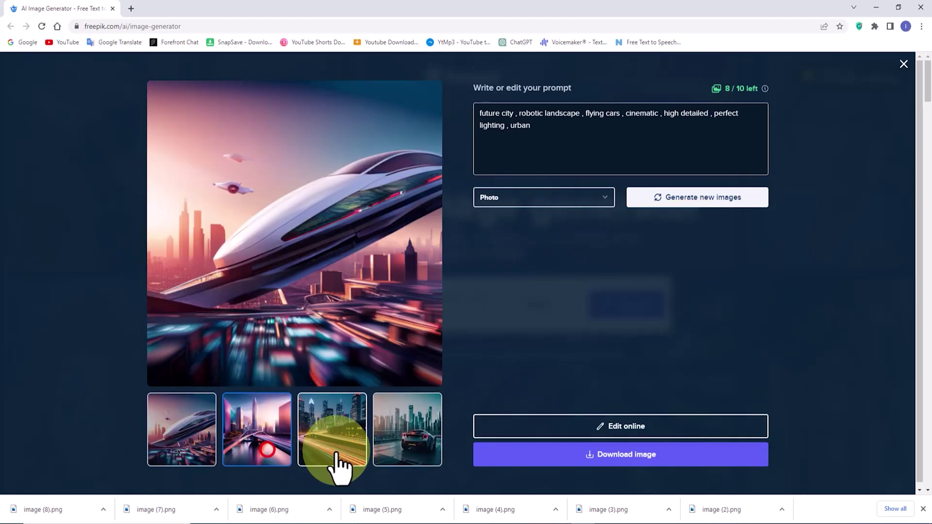
click(335, 453)
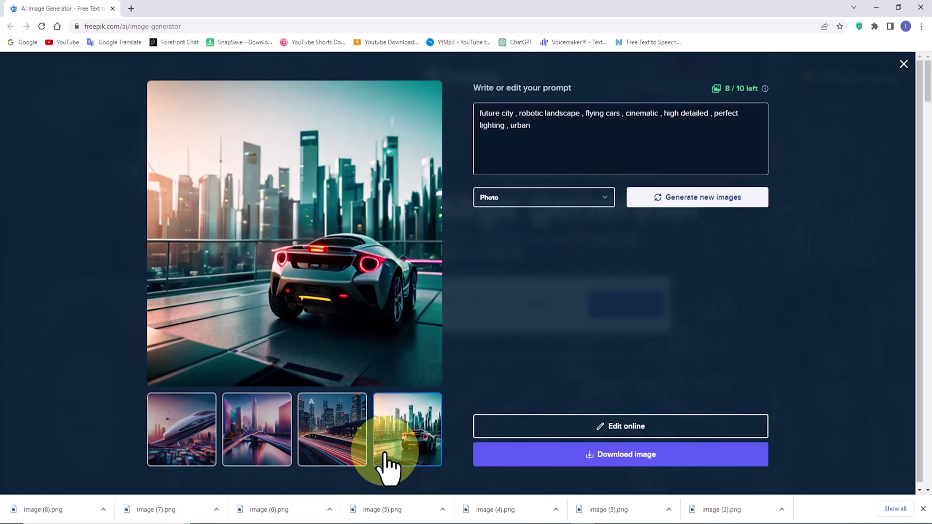
click(716, 453)
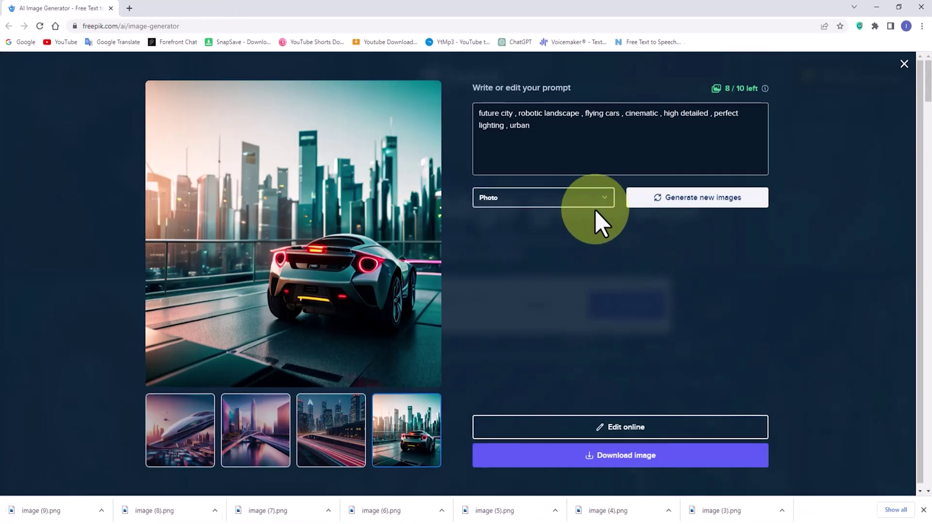
Generate a Digital art batch and download the silver sports car image
click(598, 199)
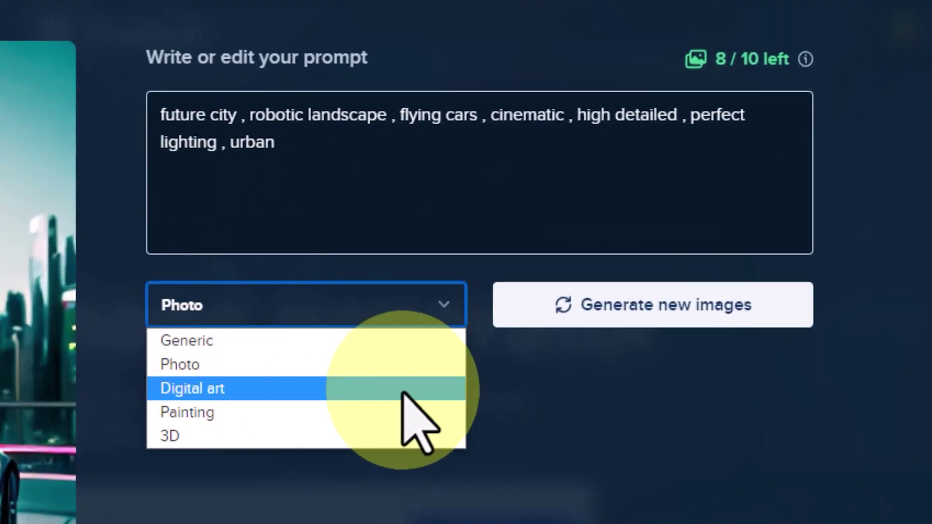
click(403, 390)
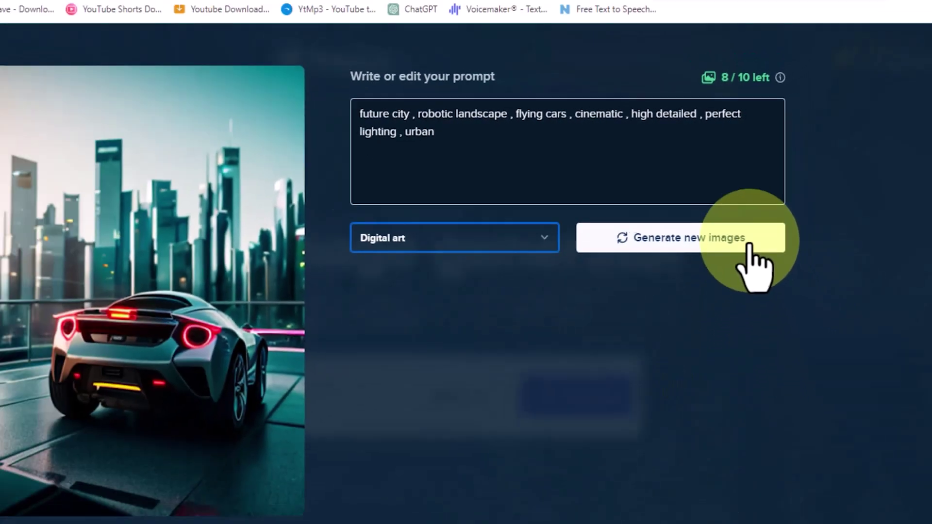
click(757, 310)
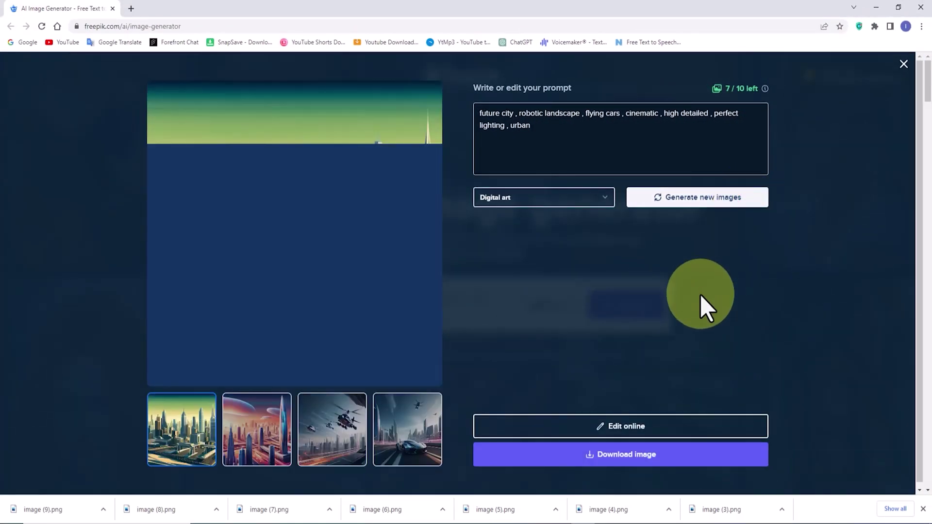
click(248, 409)
click(346, 436)
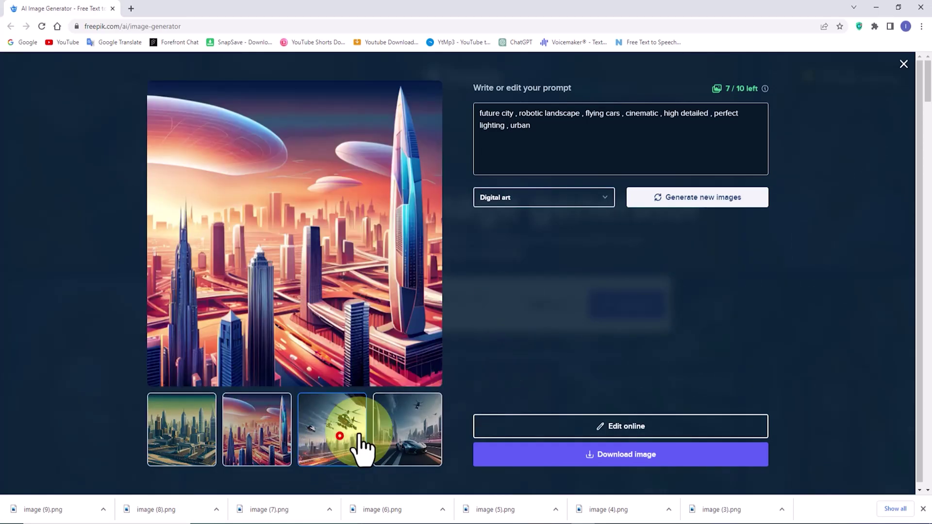
click(424, 418)
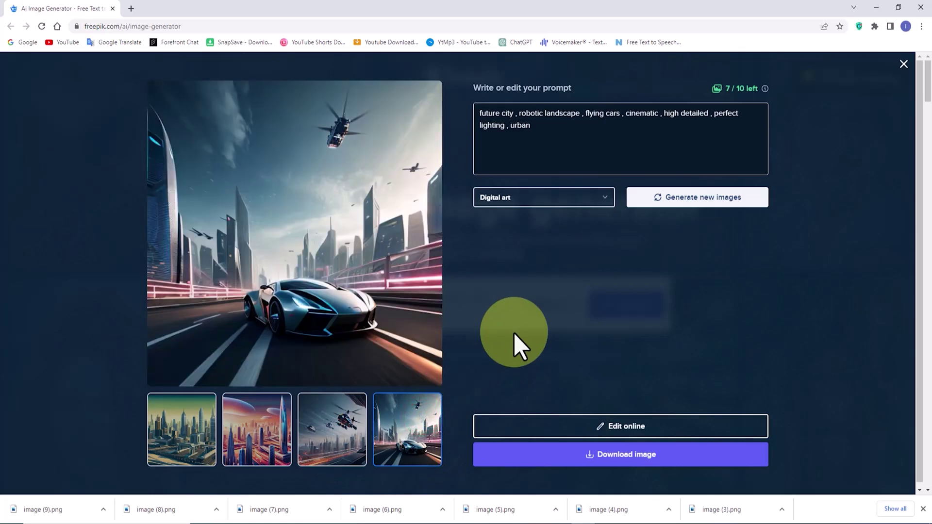
click(715, 453)
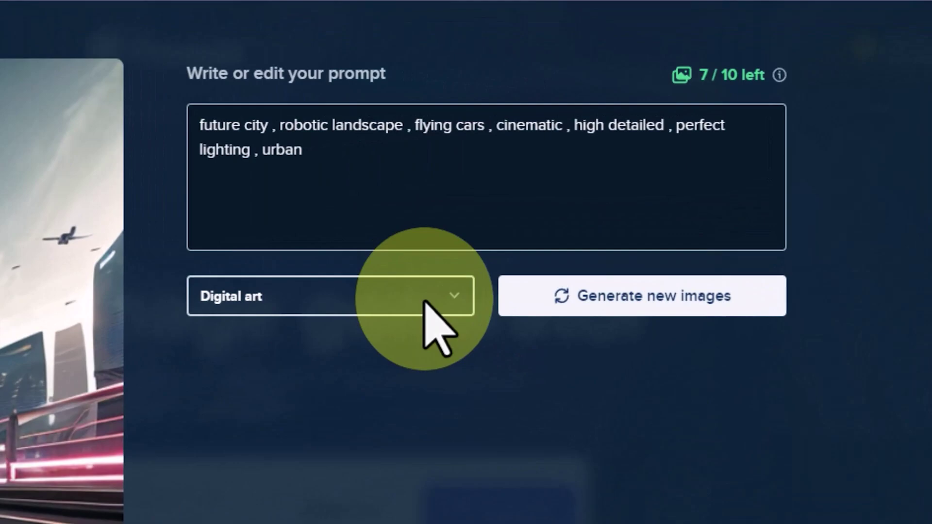
Generate a Painting-style batch and download the neon street painting with the red car
click(589, 197)
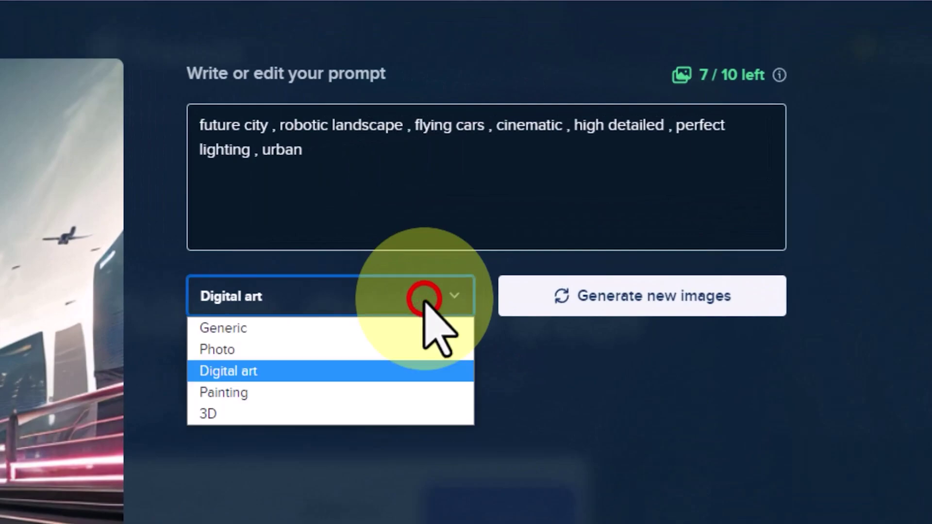
click(415, 393)
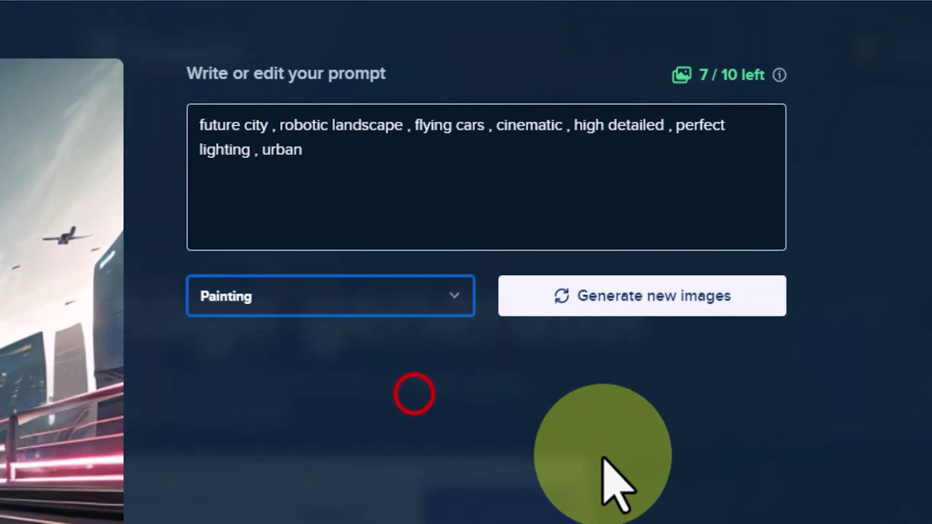
click(760, 291)
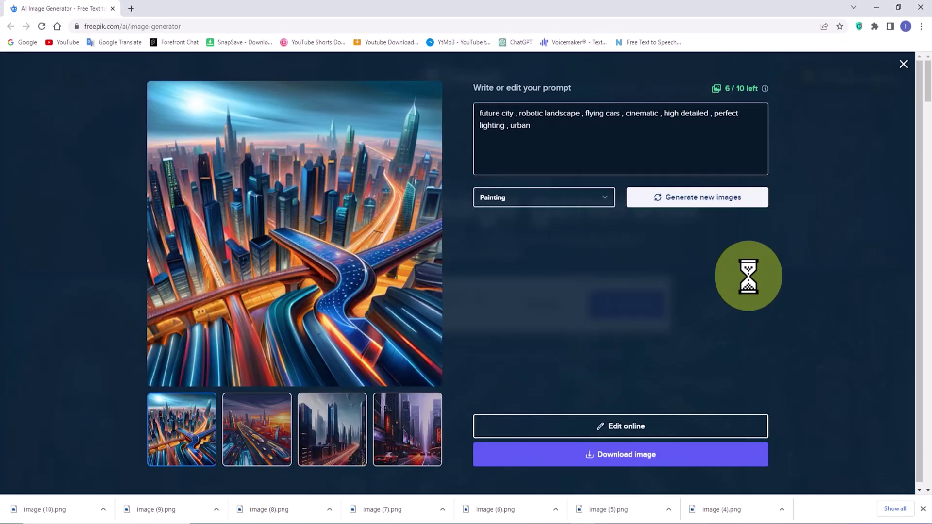
click(273, 399)
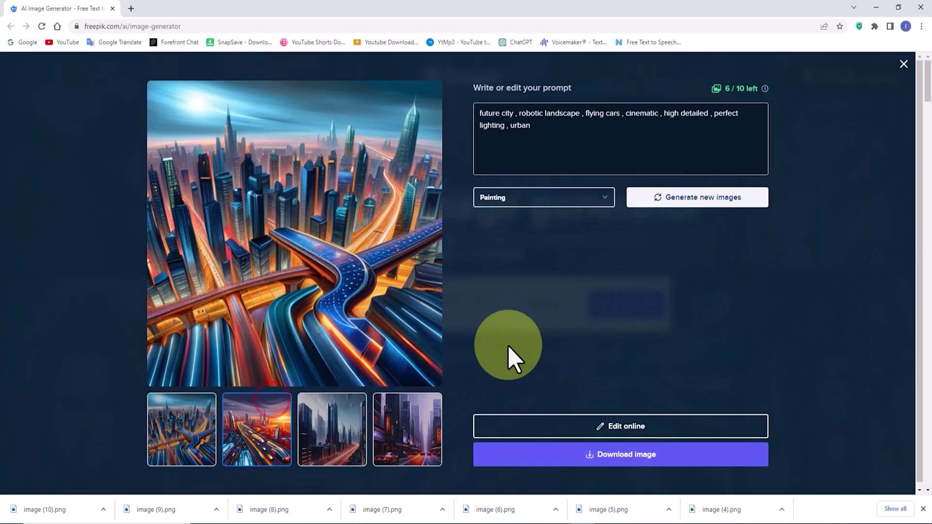
click(339, 408)
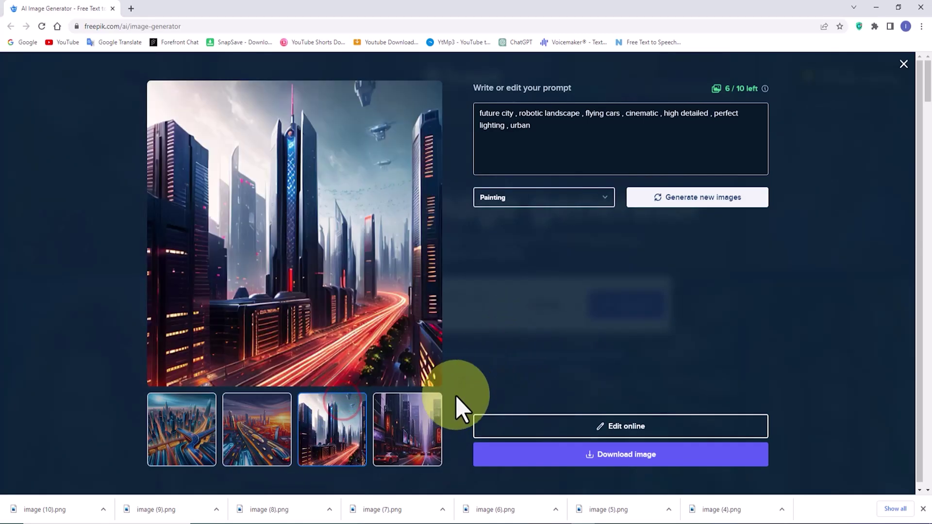
click(420, 408)
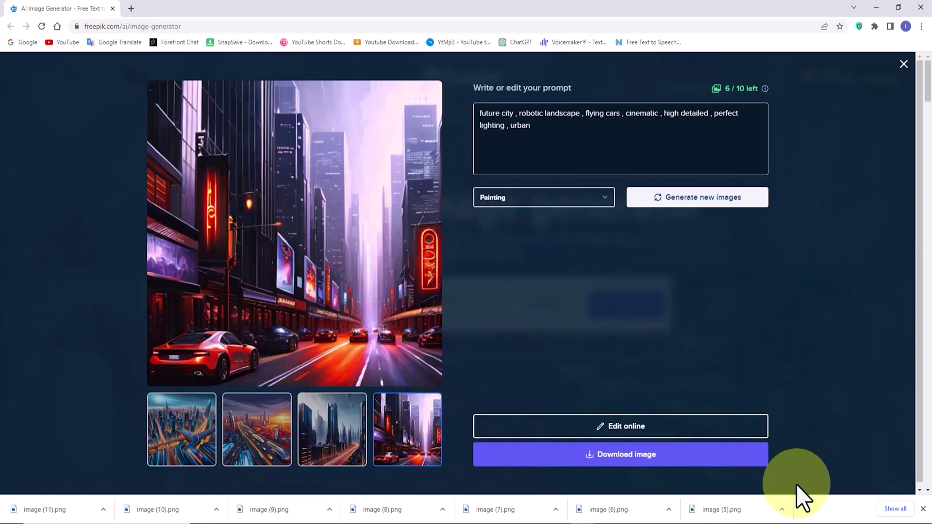
click(701, 459)
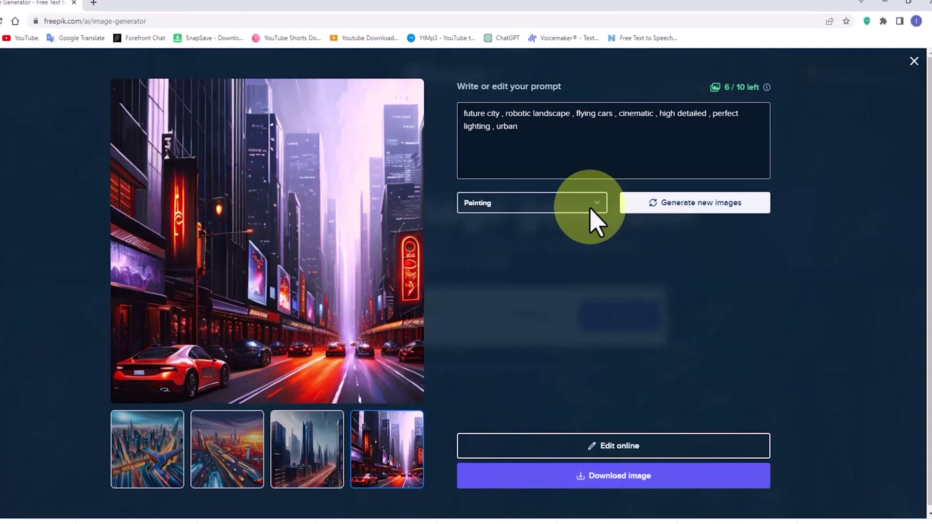
Switch the style to 3D, generate four images, and select the car-and-UFO one
click(590, 203)
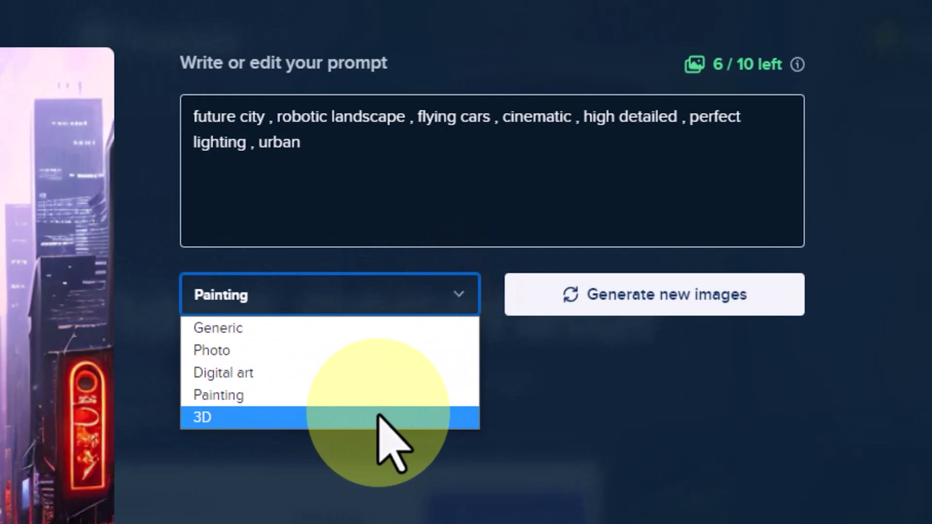
click(379, 416)
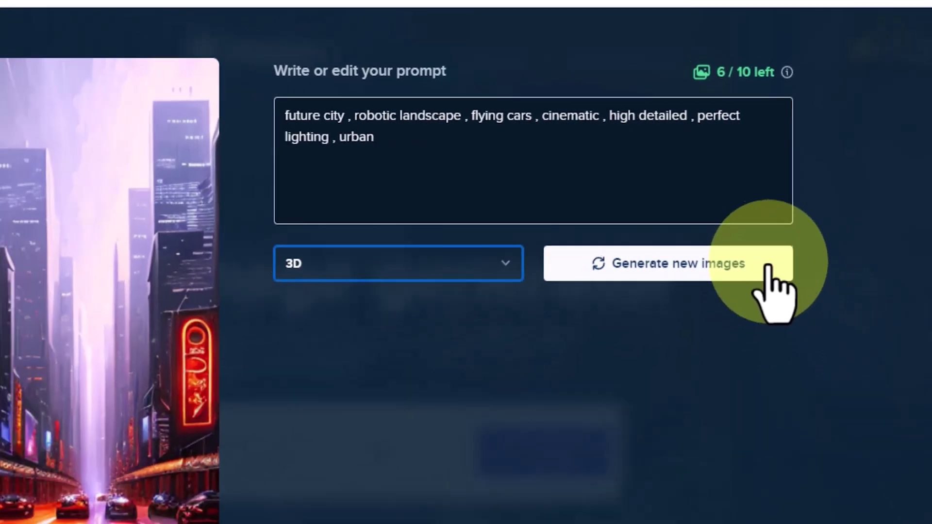
click(772, 297)
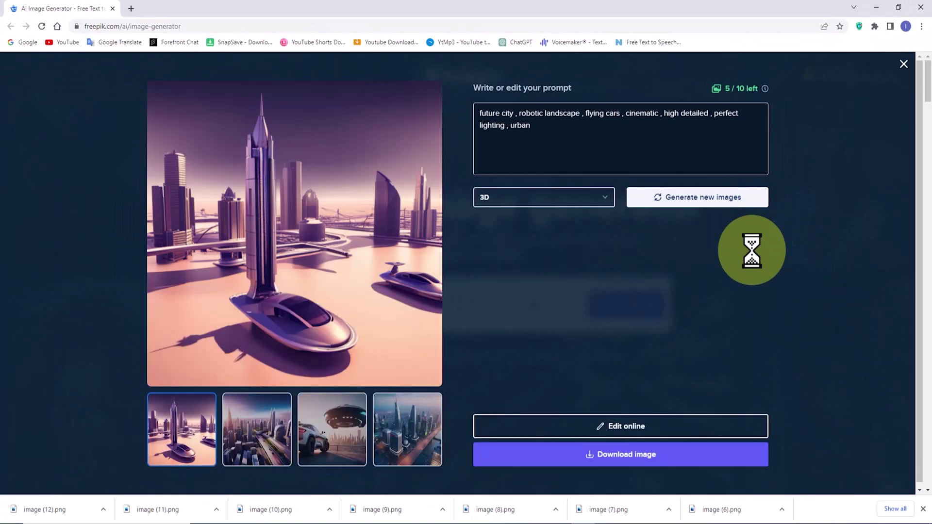
click(271, 443)
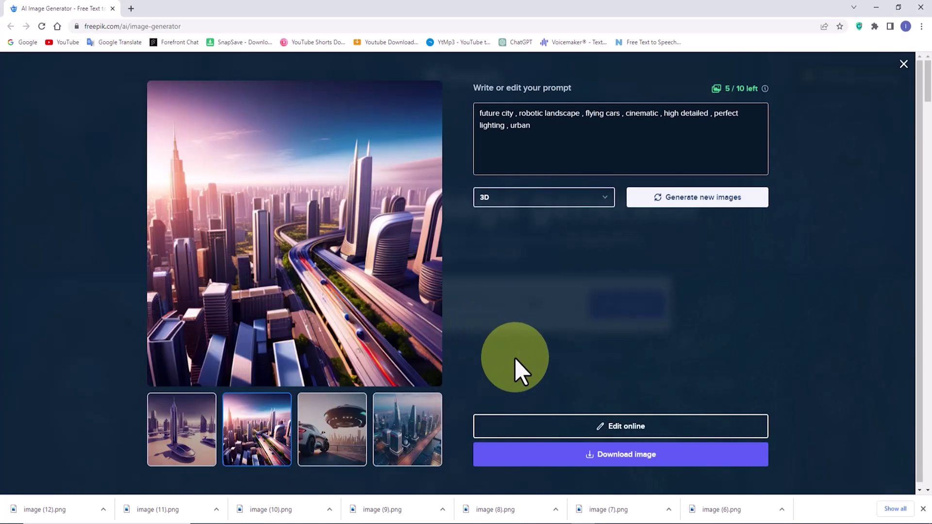
click(351, 448)
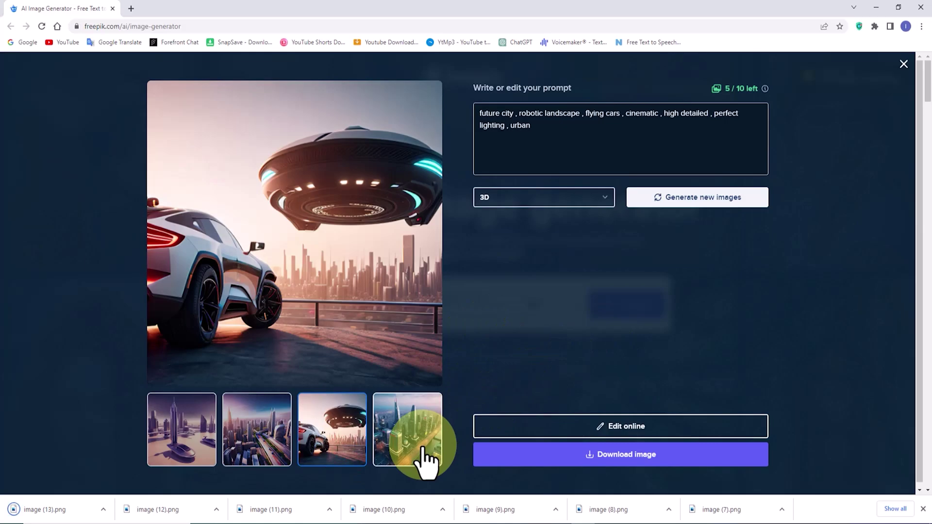
click(418, 443)
click(344, 443)
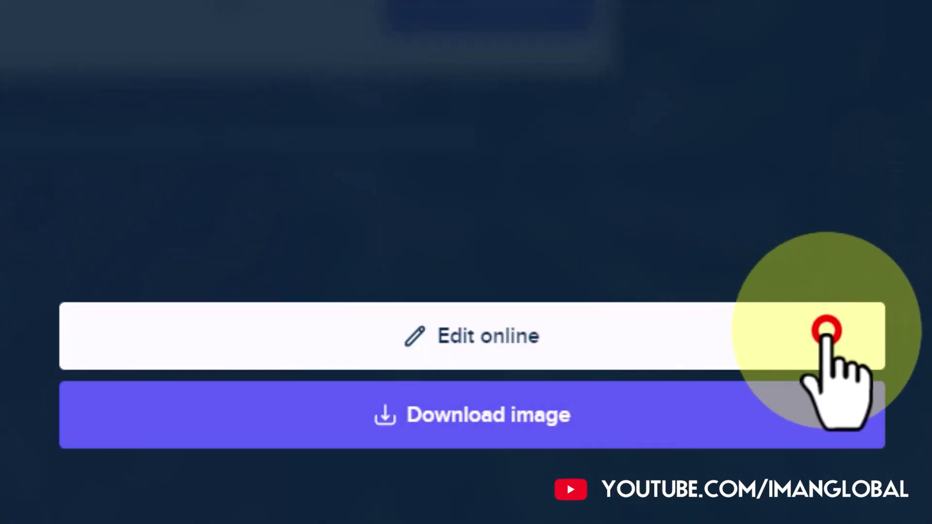
Open the car-and-UFO image in Photo Editor, dismissing the welcome, crop tip and survey (Personal use)
click(825, 334)
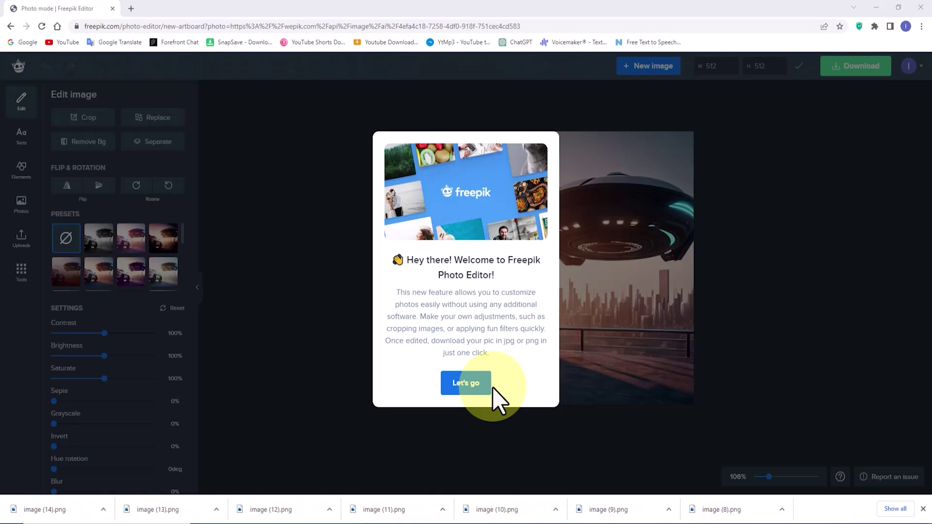
click(479, 382)
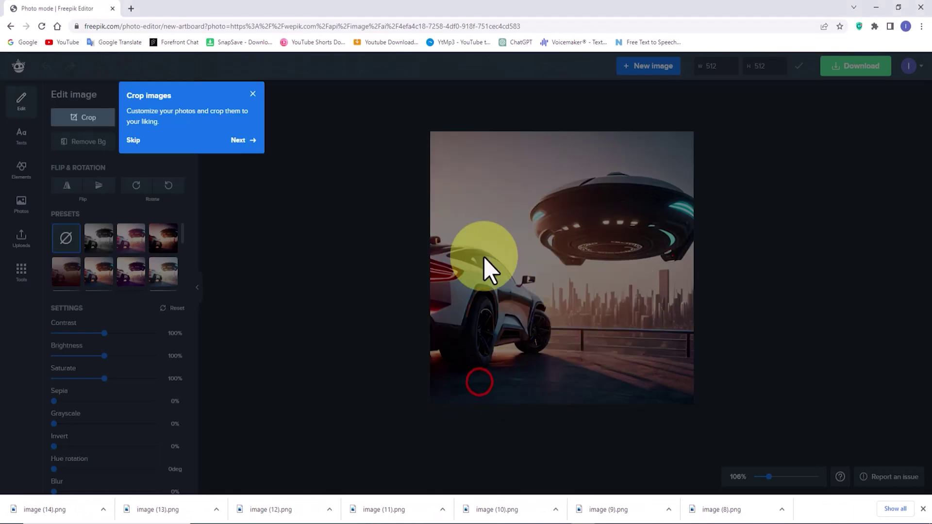
click(250, 93)
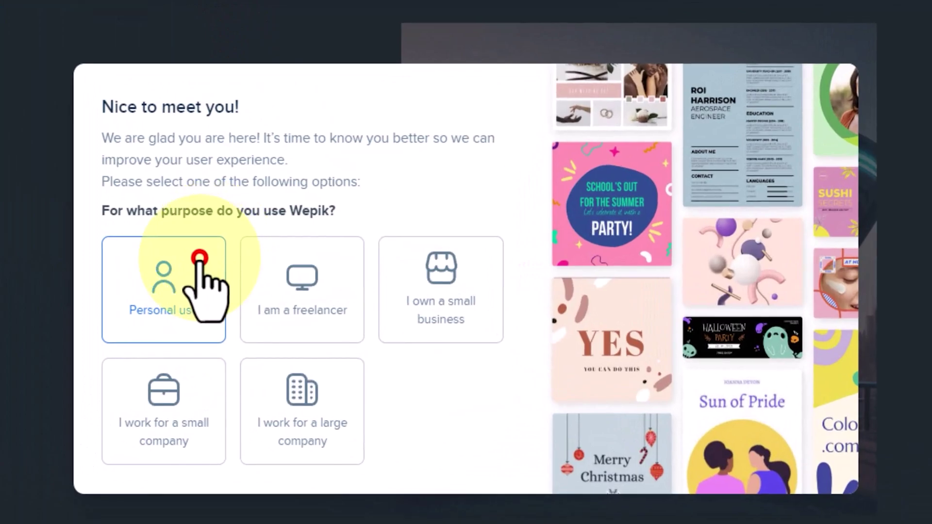
click(199, 260)
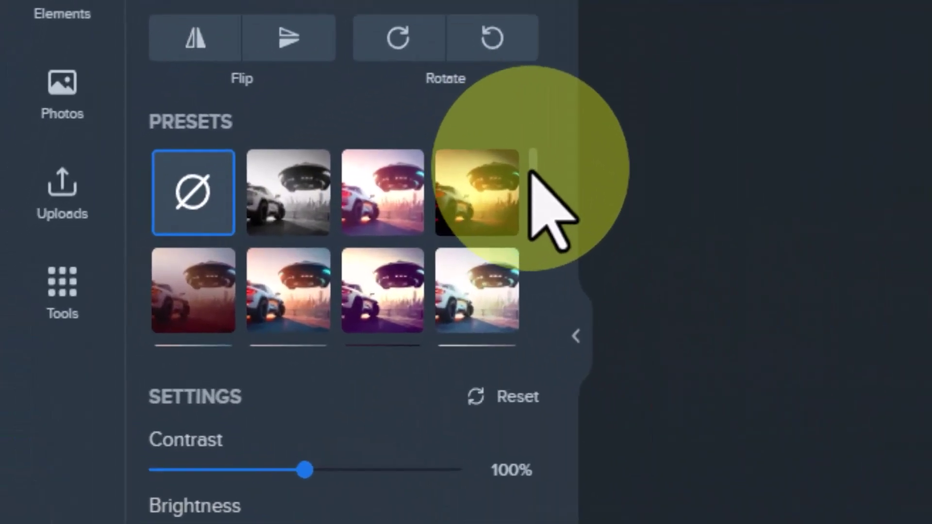
drag(185, 228, 186, 274)
drag(538, 300, 549, 138)
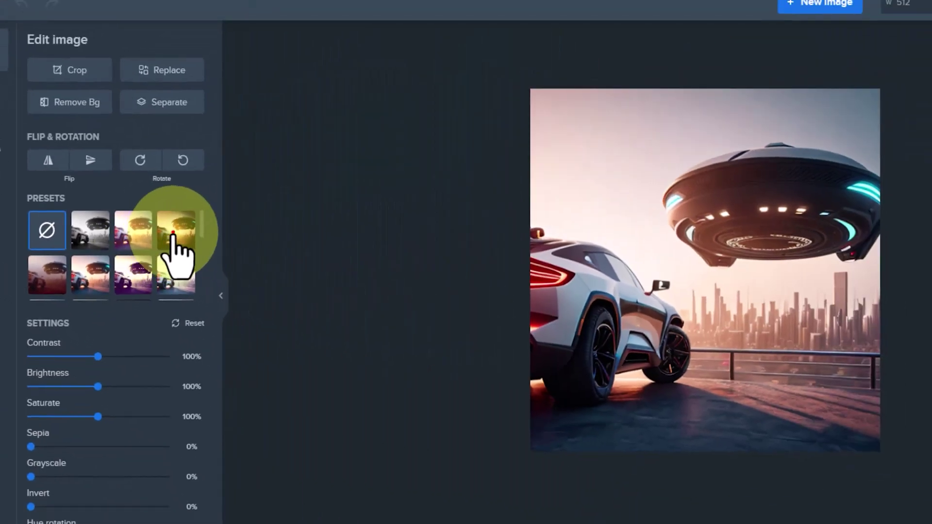
click(215, 228)
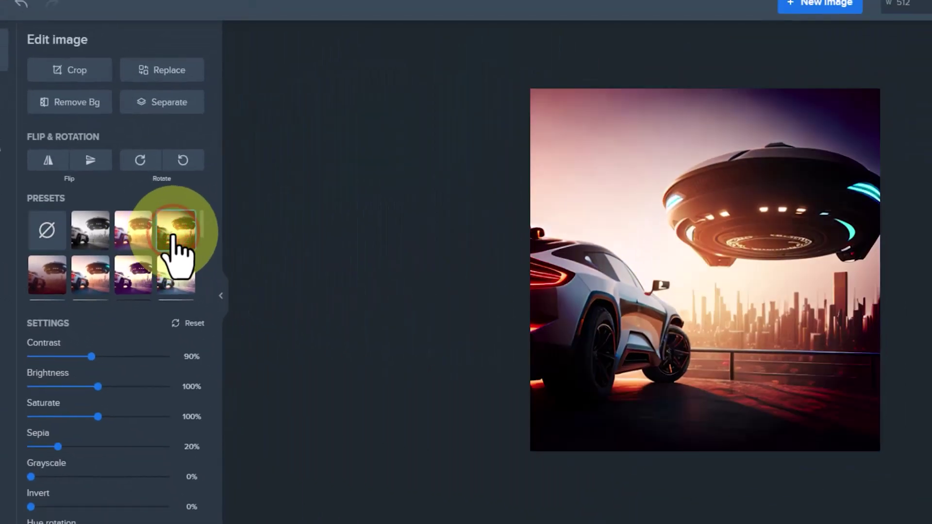
click(135, 229)
click(126, 275)
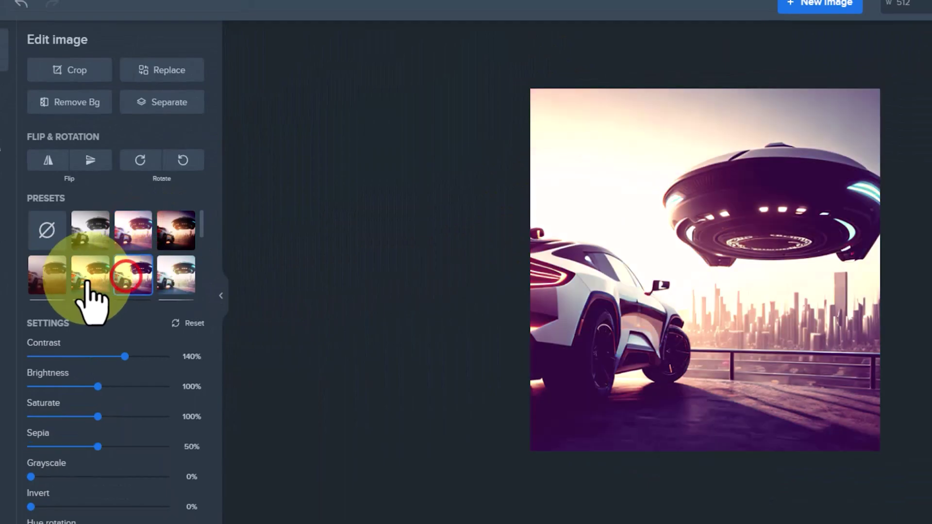
click(87, 272)
click(45, 274)
click(178, 273)
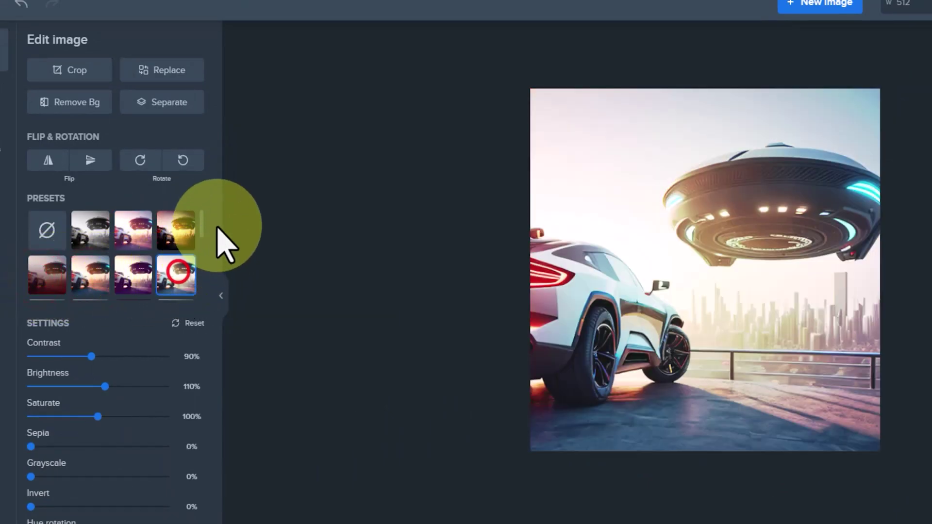
scroll(207, 232, down, 5)
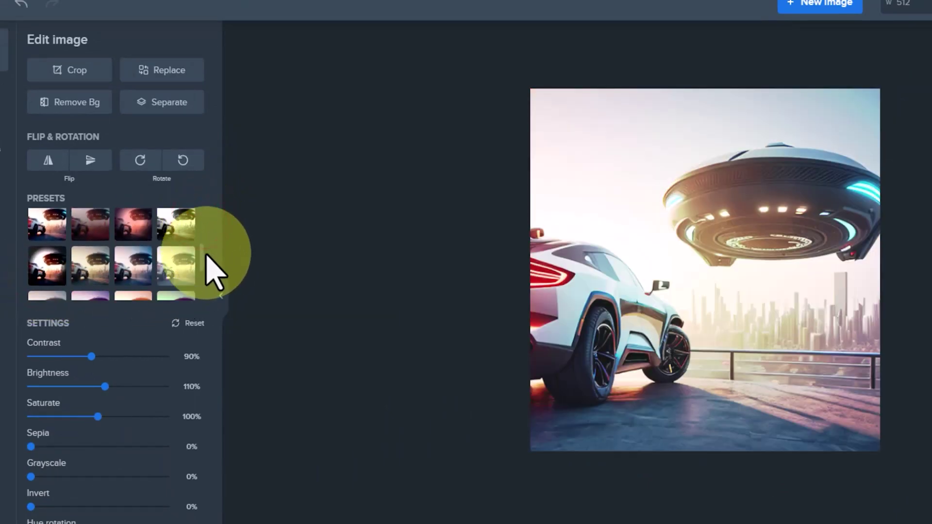
click(134, 225)
click(178, 225)
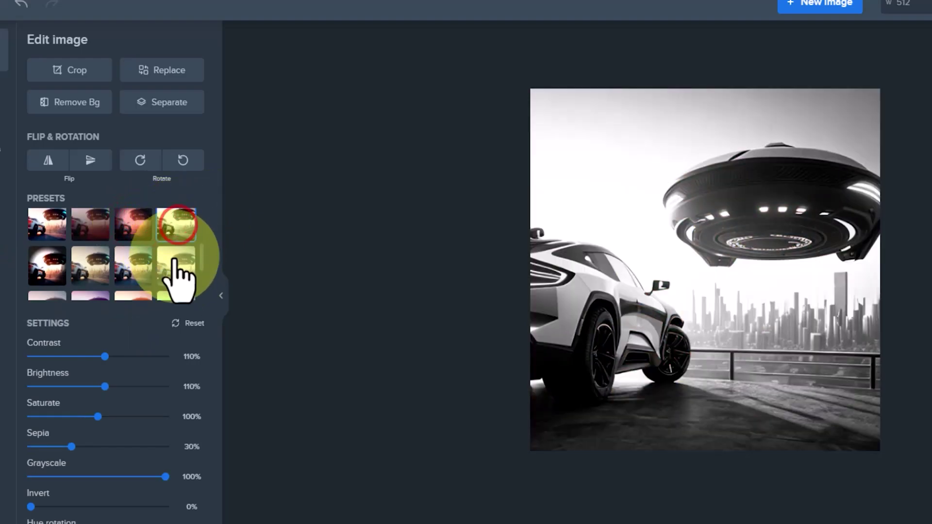
click(179, 262)
click(132, 264)
click(95, 264)
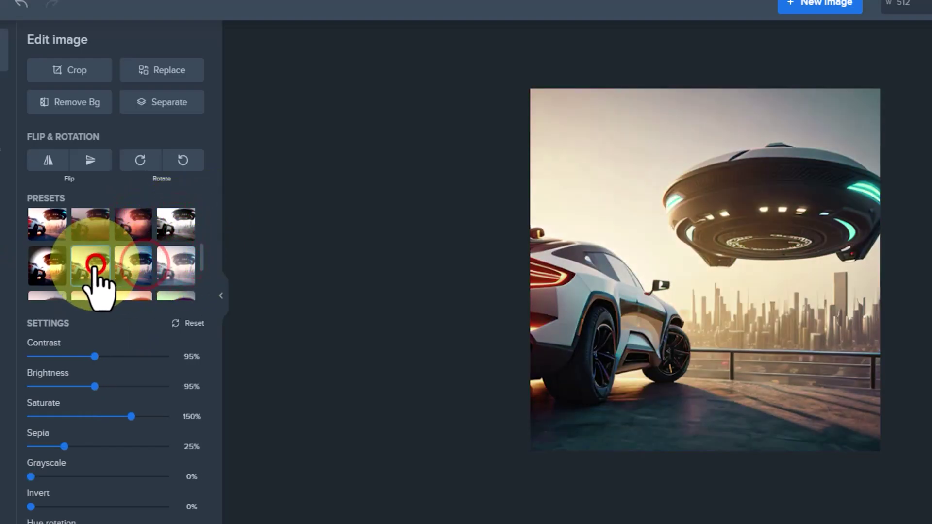
click(48, 265)
scroll(129, 281, up, 5)
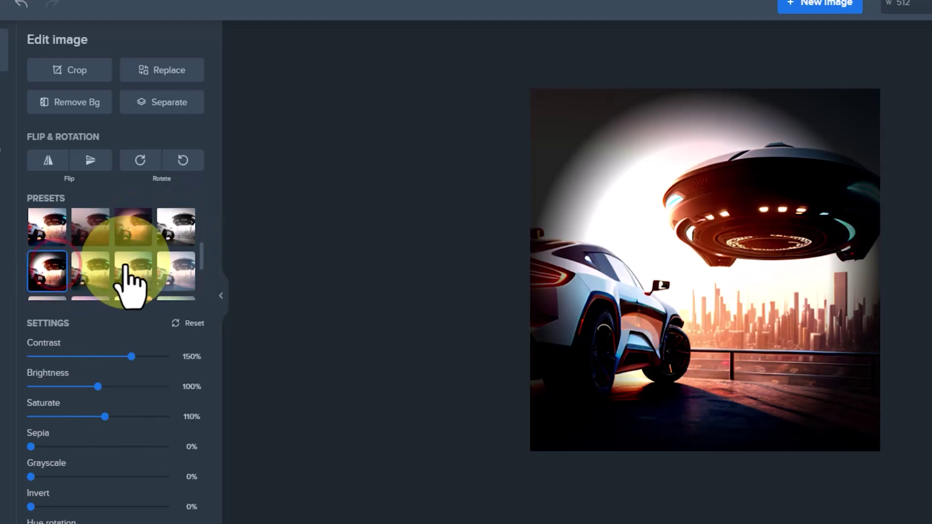
click(47, 232)
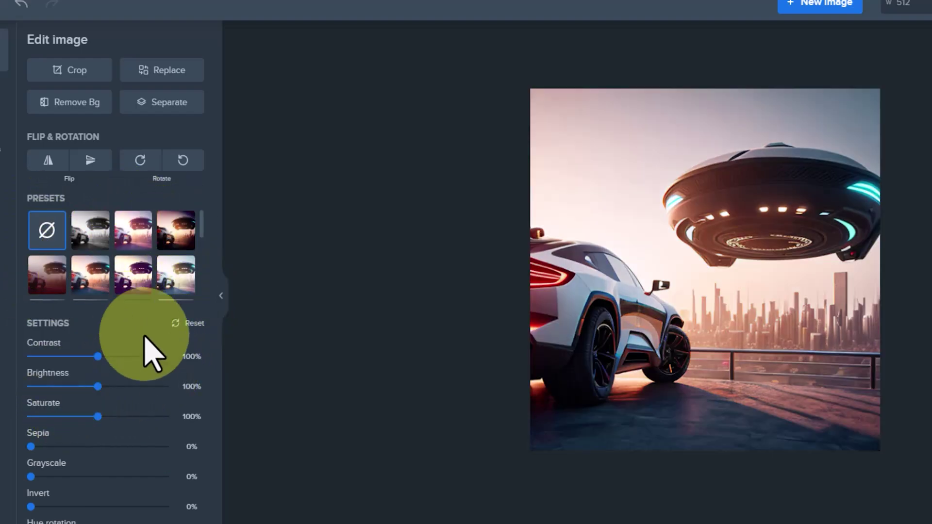
drag(98, 358, 76, 355)
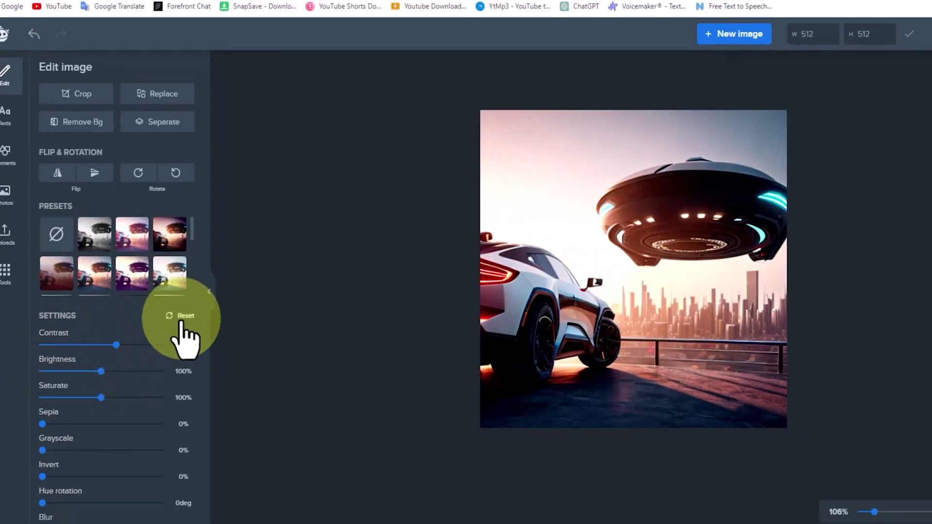
click(172, 322)
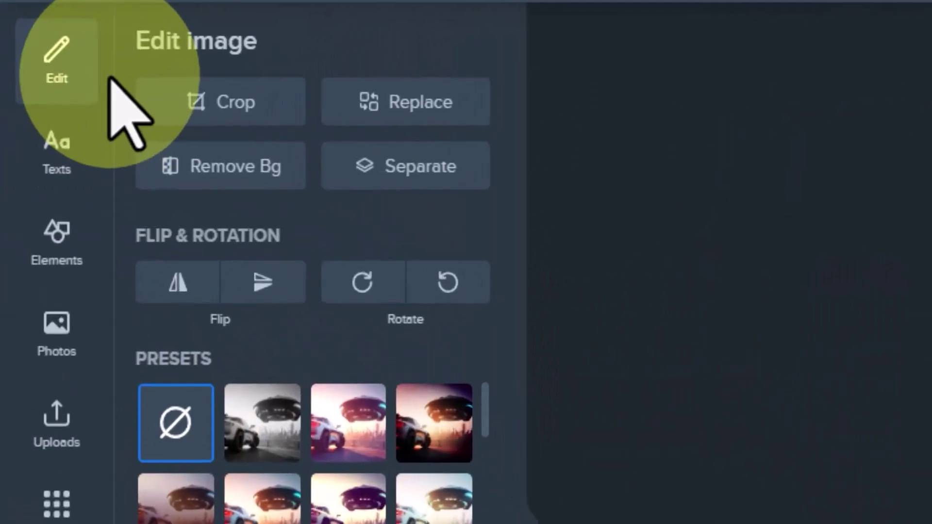
Add a heading text box and replace its placeholder with 'AI'
click(20, 134)
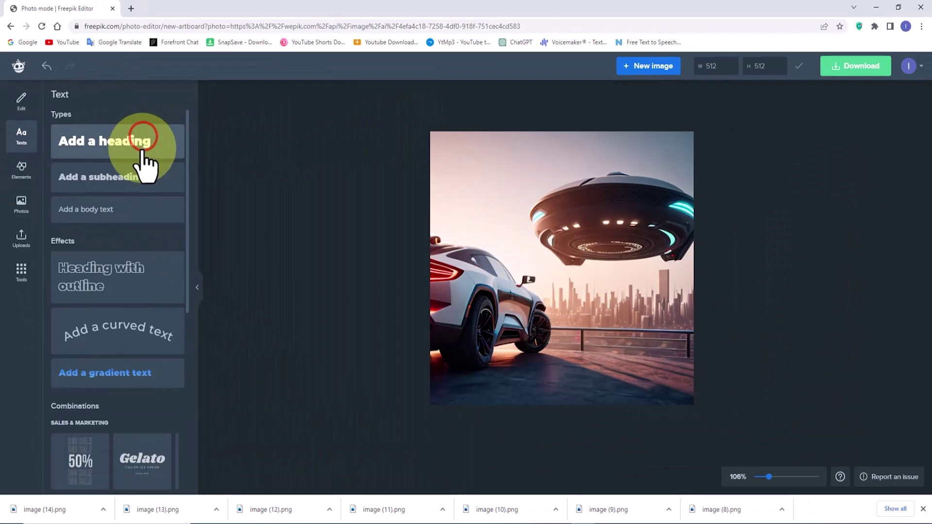
click(142, 146)
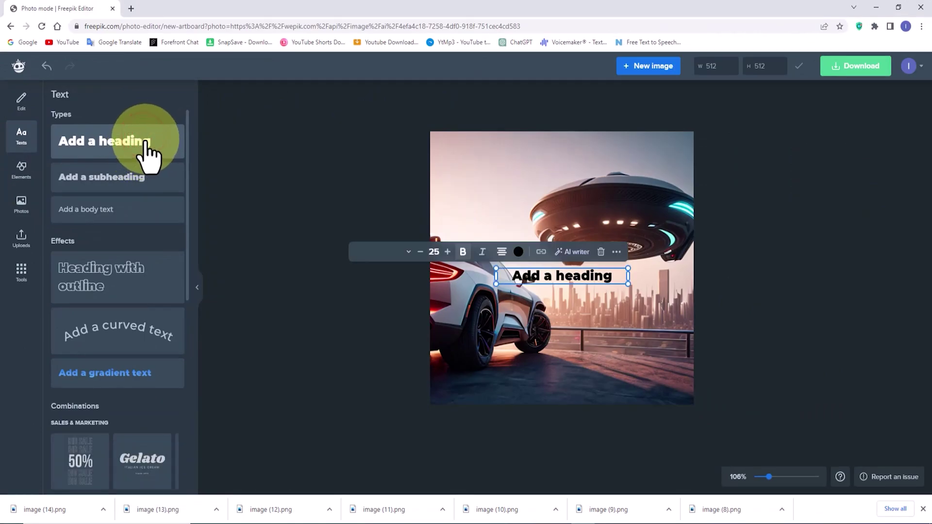
double_click(557, 274)
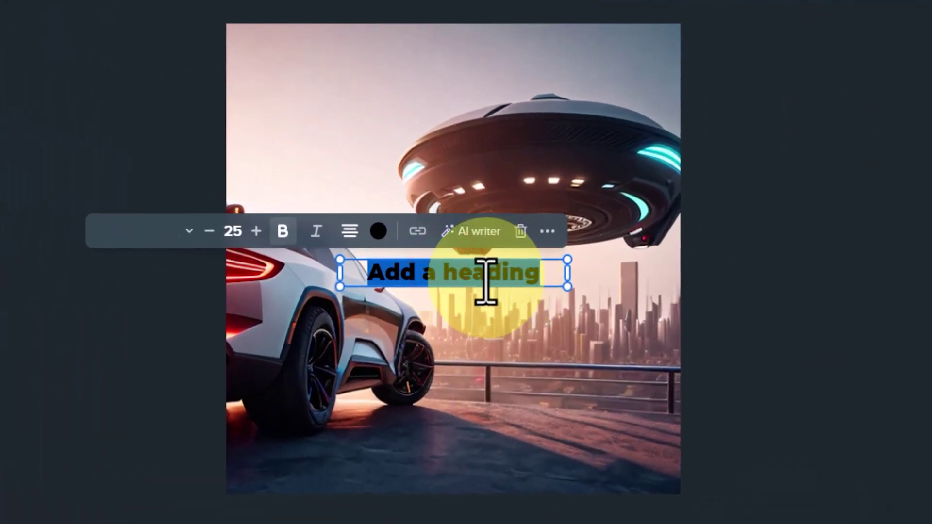
text(AI)
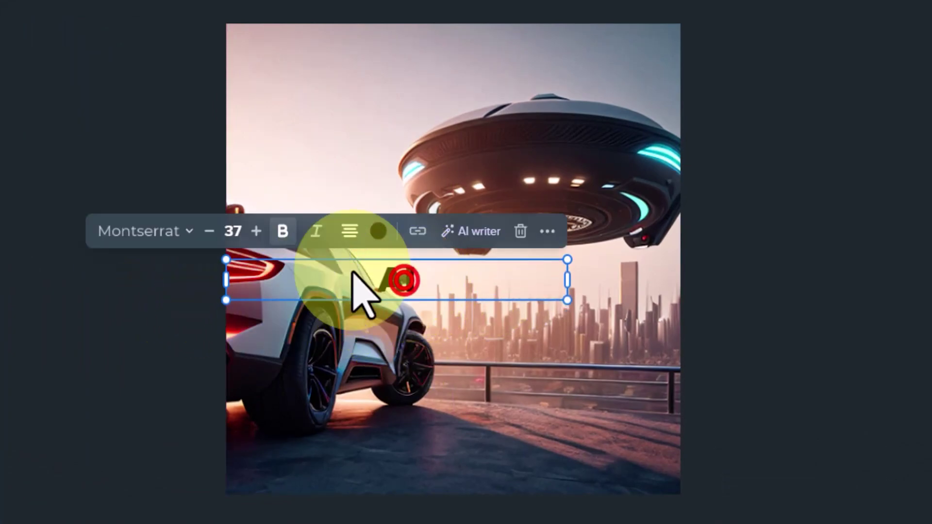
Enlarge the 'AI' heading to font size 117 and nudge it toward the top-left
click(256, 231)
click(256, 231)
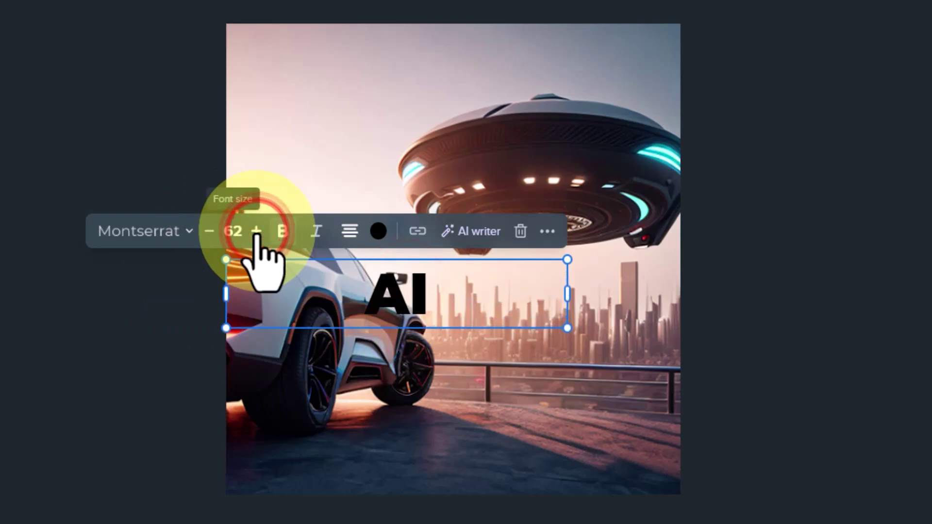
click(257, 231)
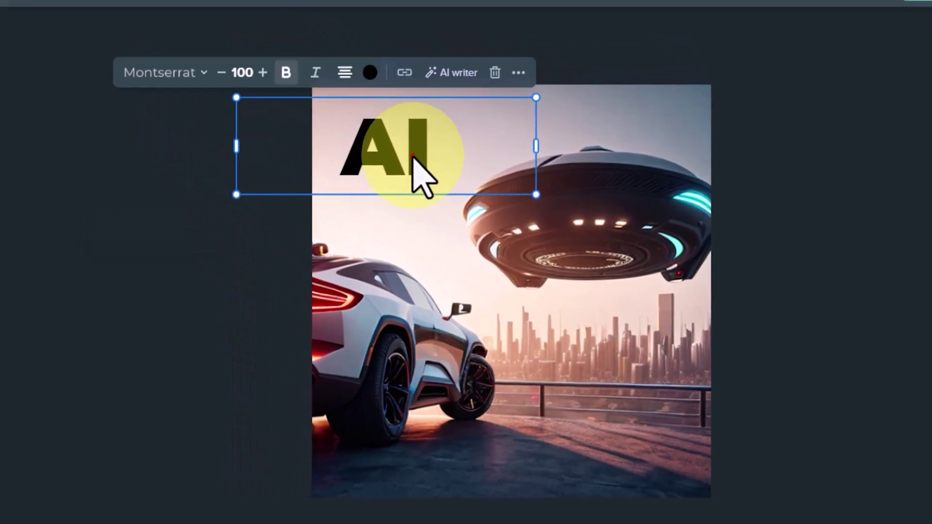
click(262, 72)
click(422, 156)
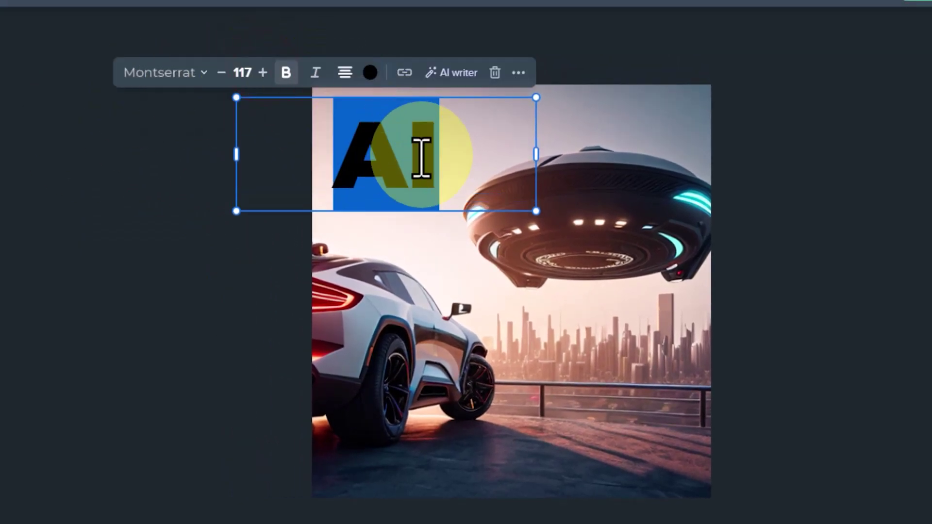
click(603, 119)
click(422, 154)
drag(423, 154, 430, 148)
Add a new heading reading 'TEXT TO IAMGE', broken across lines
click(568, 418)
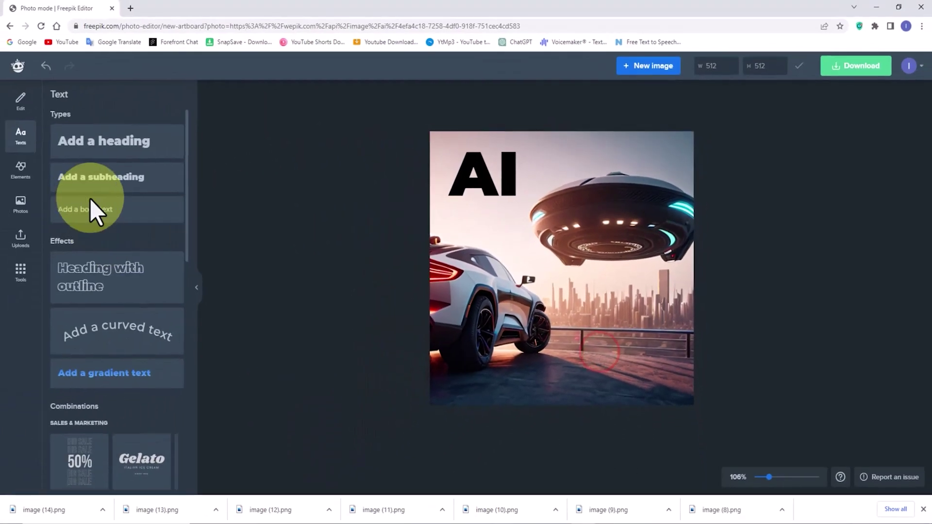
click(139, 141)
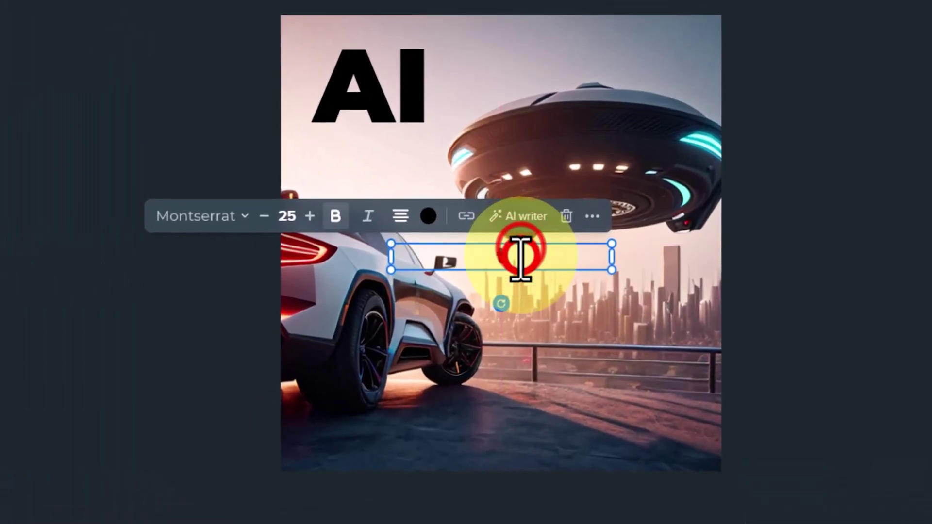
text(XT)
key(Return)
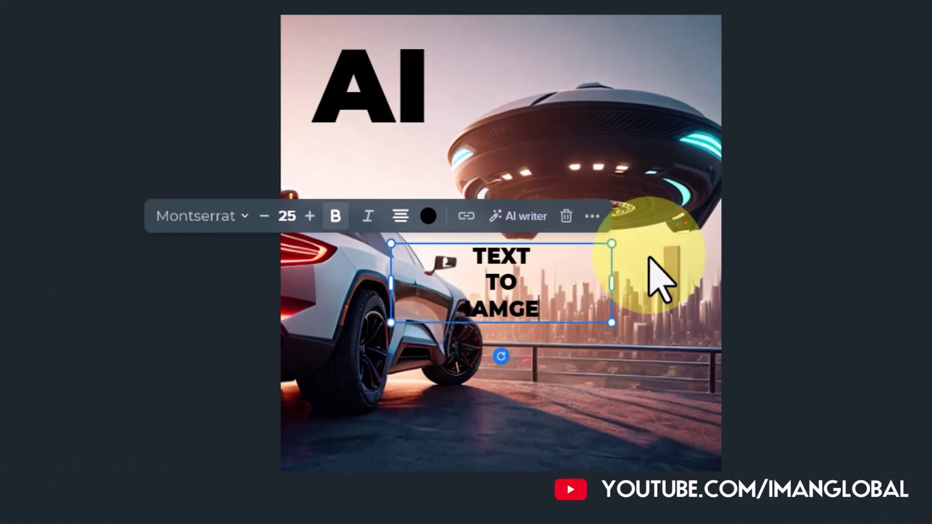
Select all of the 'TEXT TO IAMGE' text and color it white
right_click(542, 257)
click(591, 270)
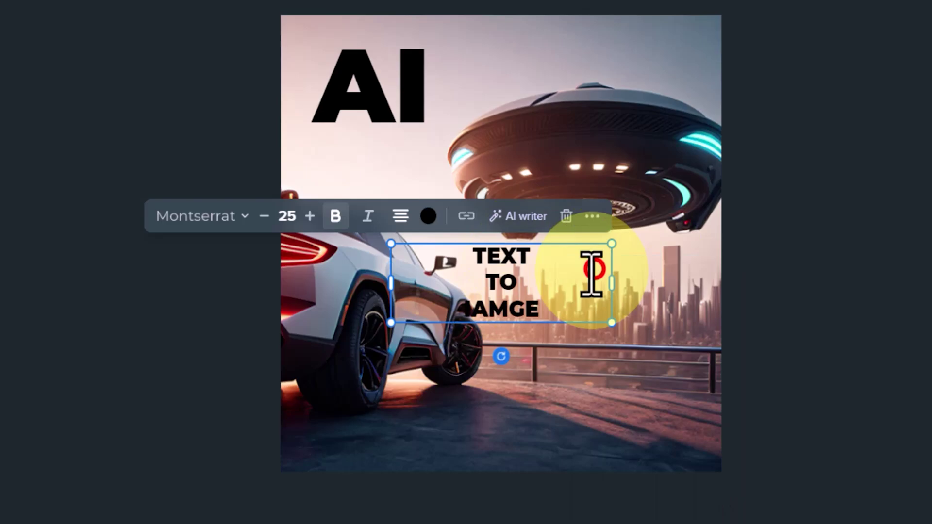
click(425, 216)
click(642, 266)
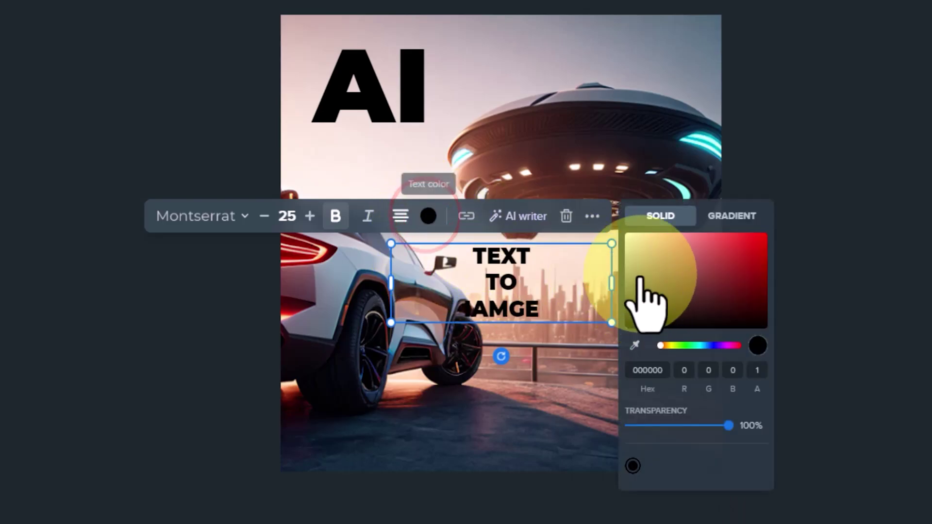
click(528, 281)
right_click(538, 287)
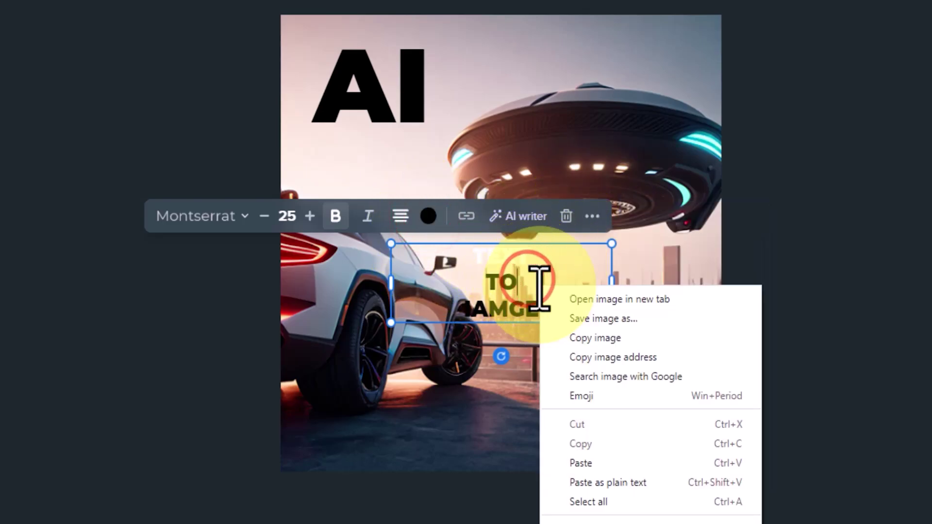
click(589, 502)
click(428, 216)
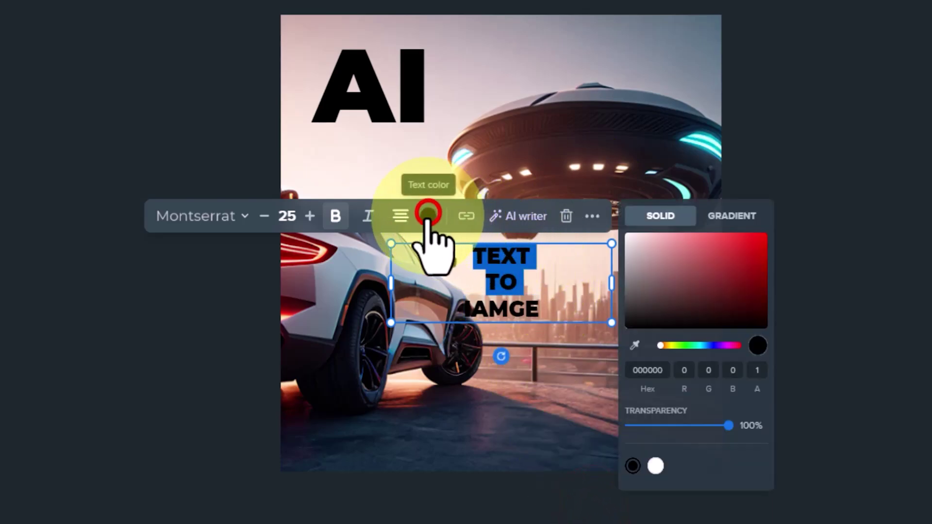
click(643, 244)
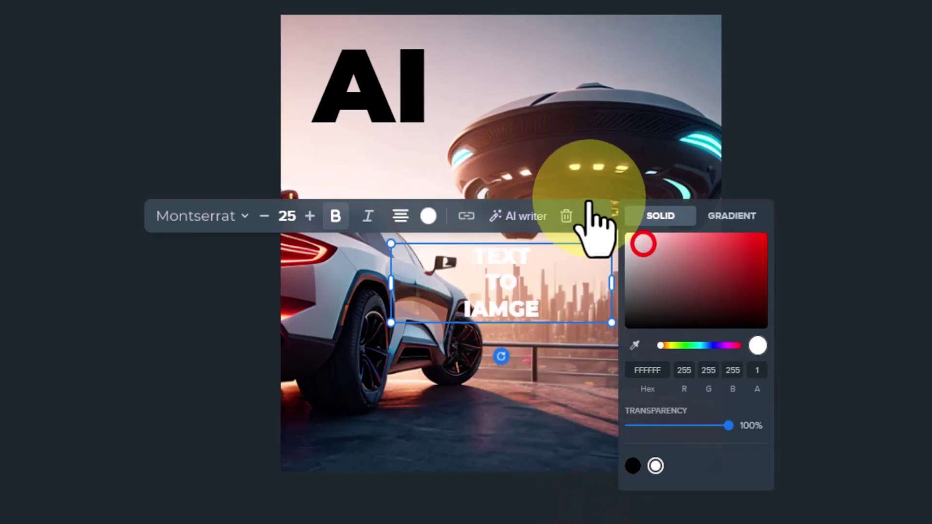
click(518, 293)
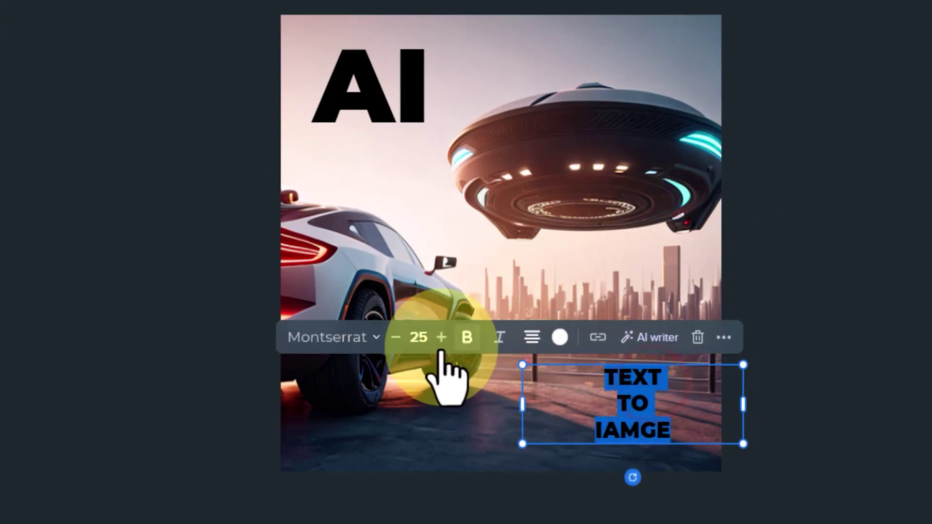
Enlarge the 'TEXT TO IAMGE' text to size 33 and nudge it into place
click(439, 337)
click(439, 337)
click(439, 337)
click(439, 338)
click(440, 337)
click(439, 337)
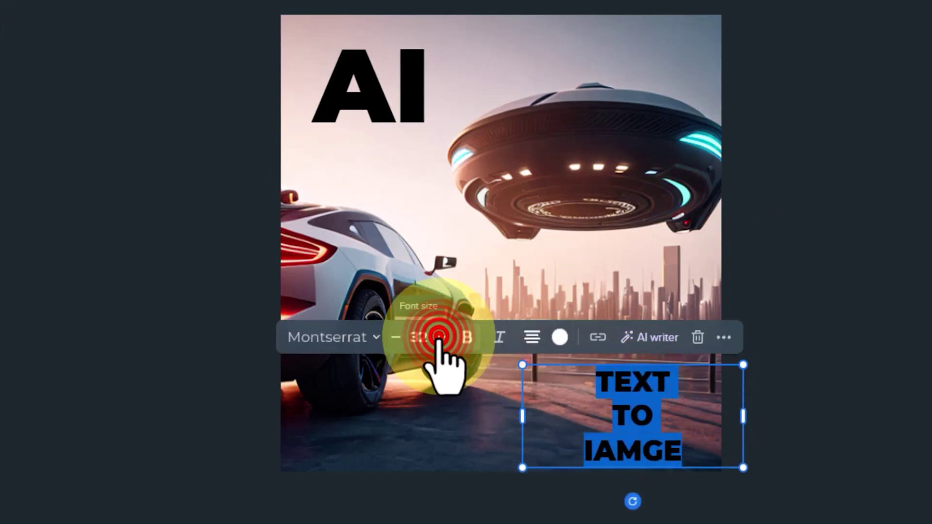
click(439, 337)
click(439, 337)
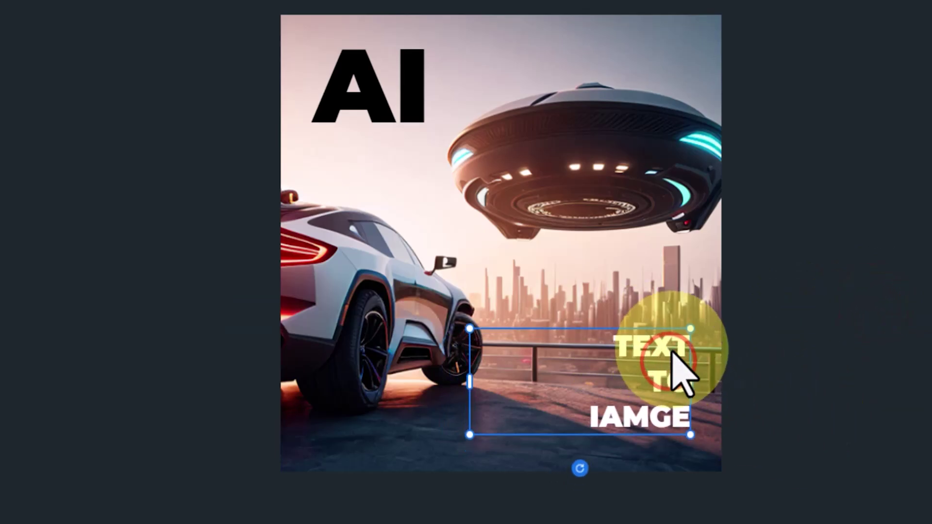
click(822, 333)
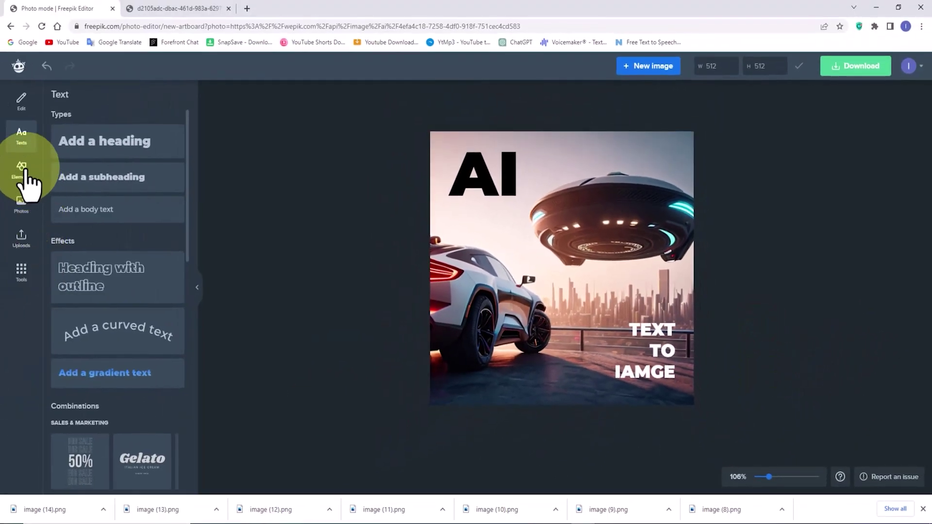
click(23, 167)
scroll(132, 347, down, 1)
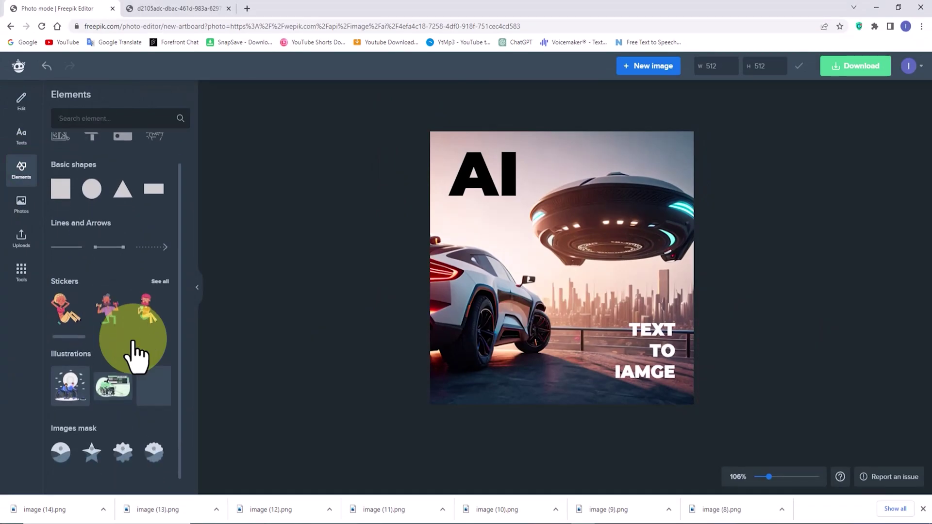
click(21, 201)
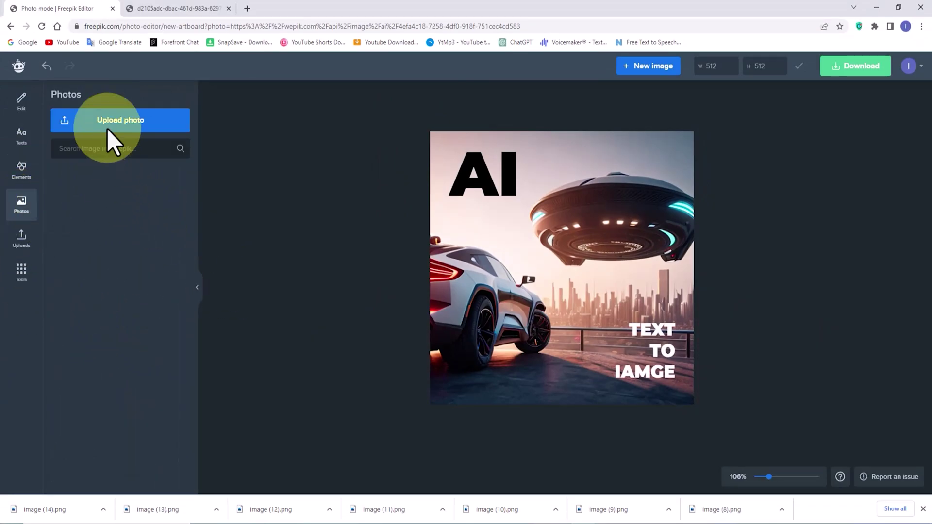
click(21, 239)
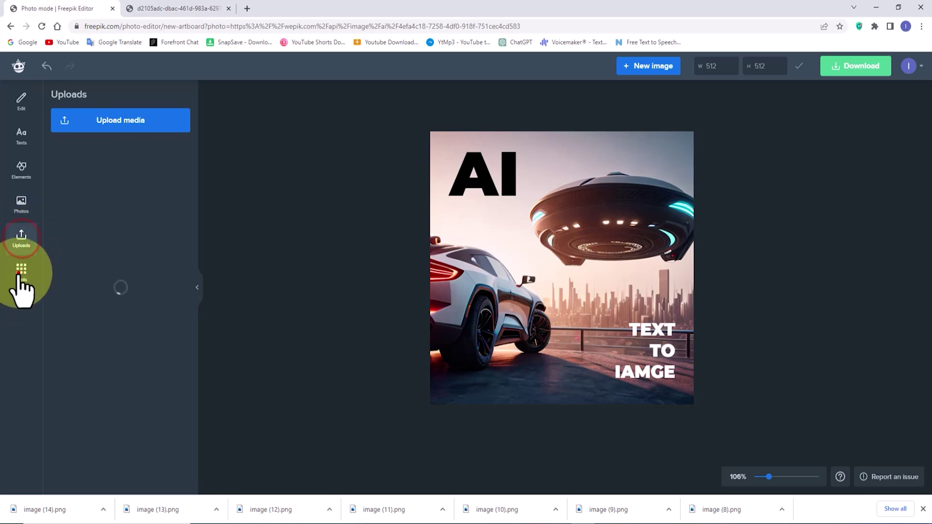
click(22, 271)
click(21, 171)
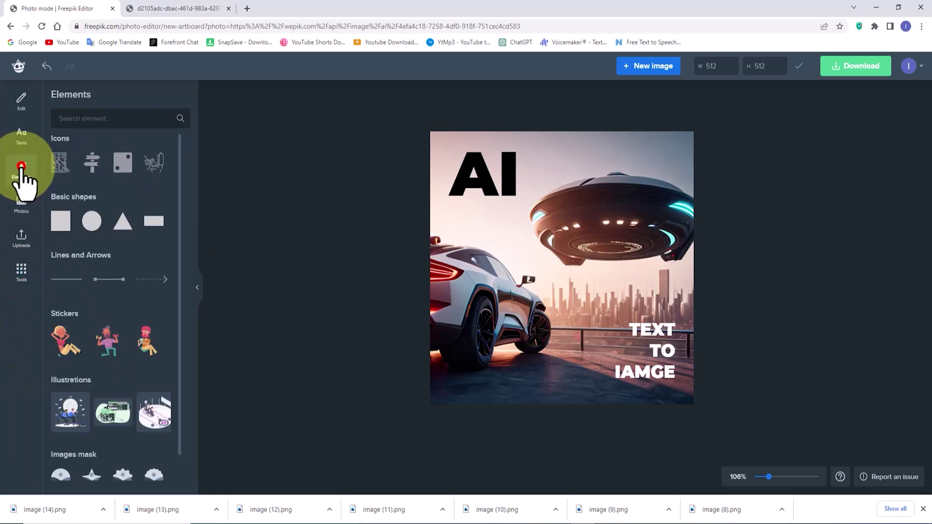
click(22, 136)
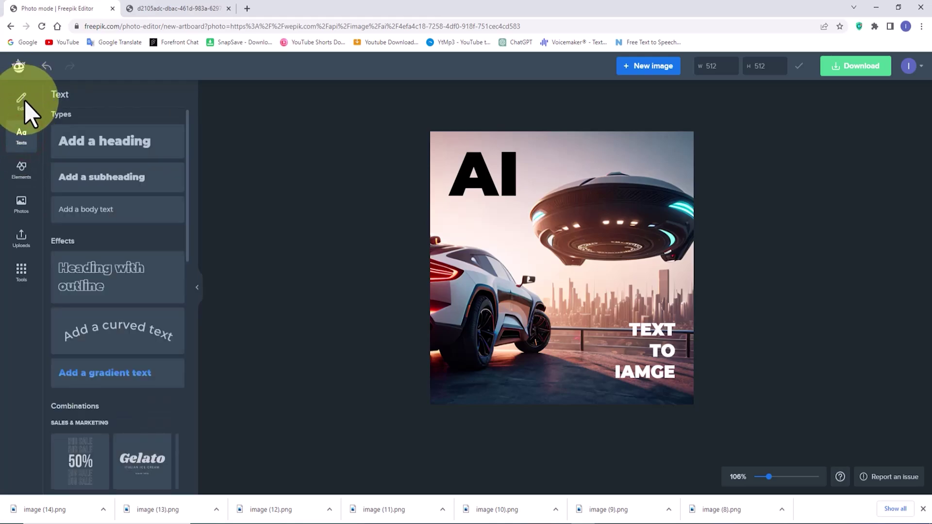
drag(766, 475, 767, 476)
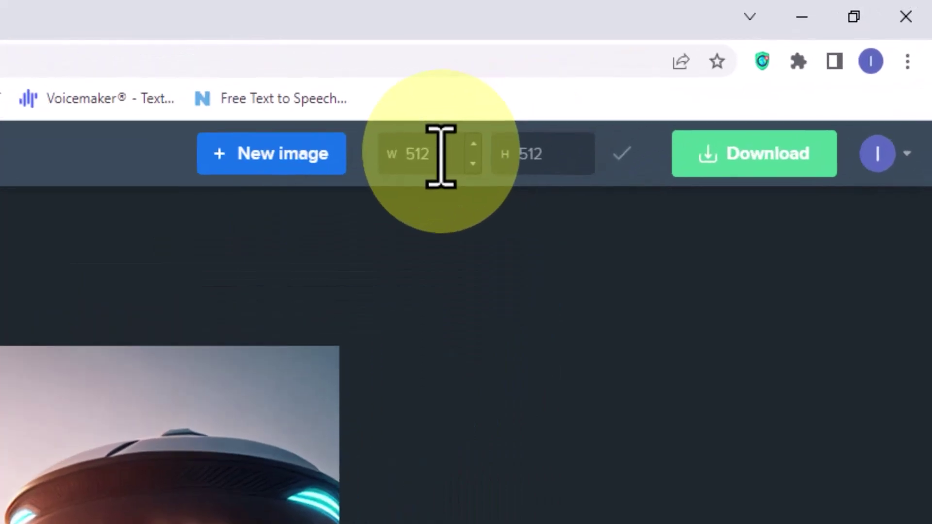
Resize the canvas to 583 × 583 and apply it
click(722, 65)
click(464, 142)
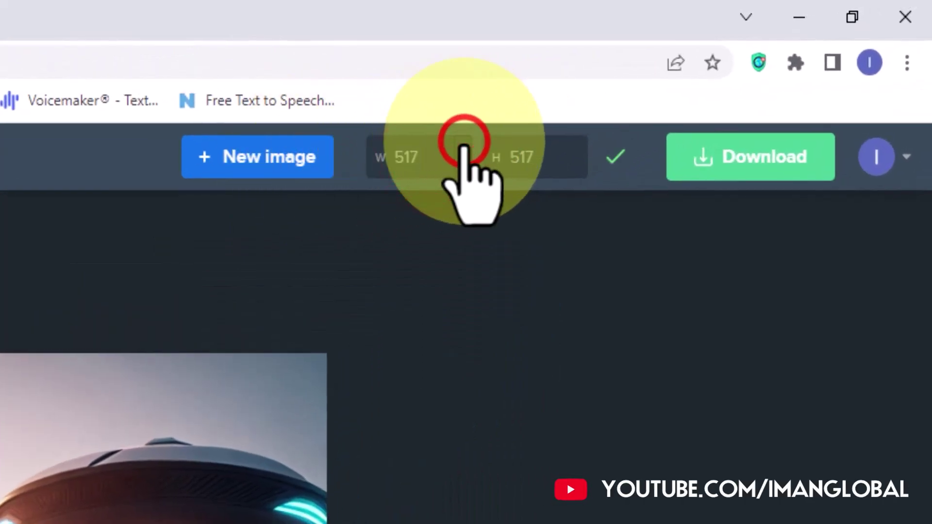
drag(464, 144, 462, 146)
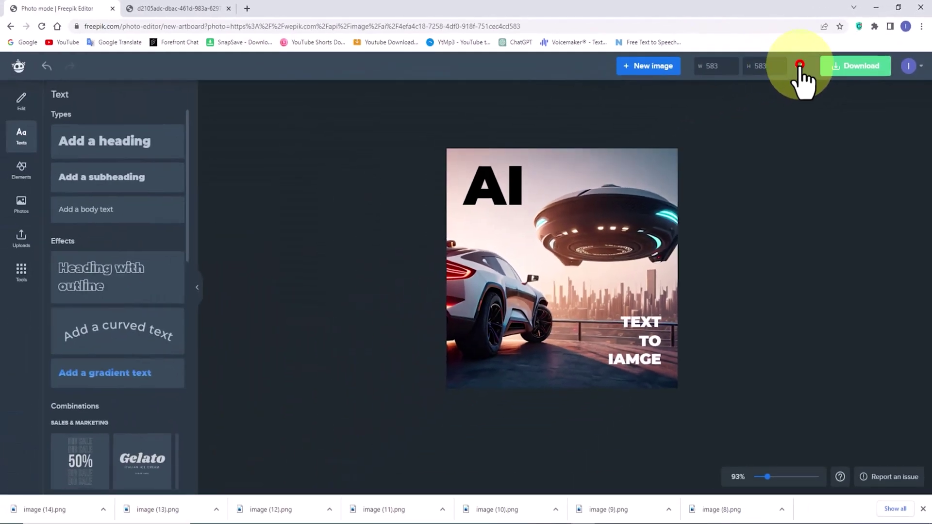
click(800, 65)
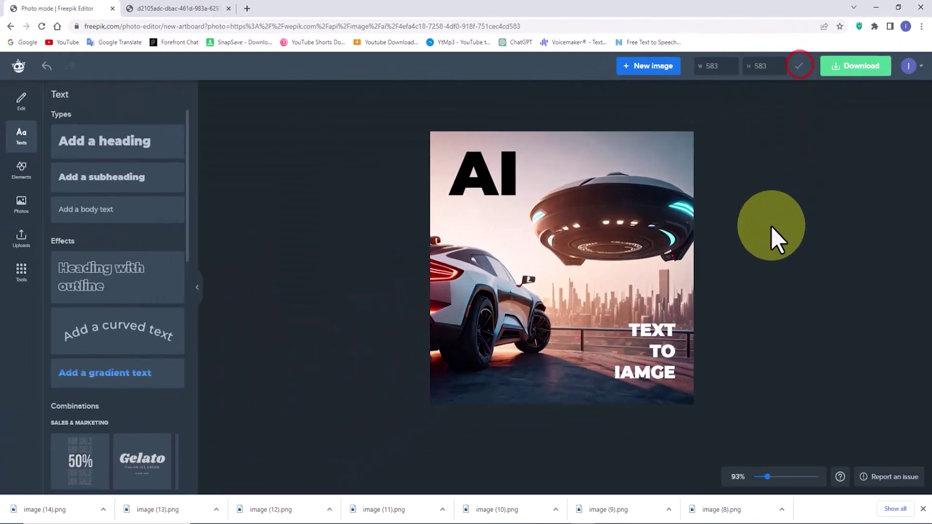
Download the image as a JPEG scaled to 2332 × 2332
scroll(166, 209, down, 3)
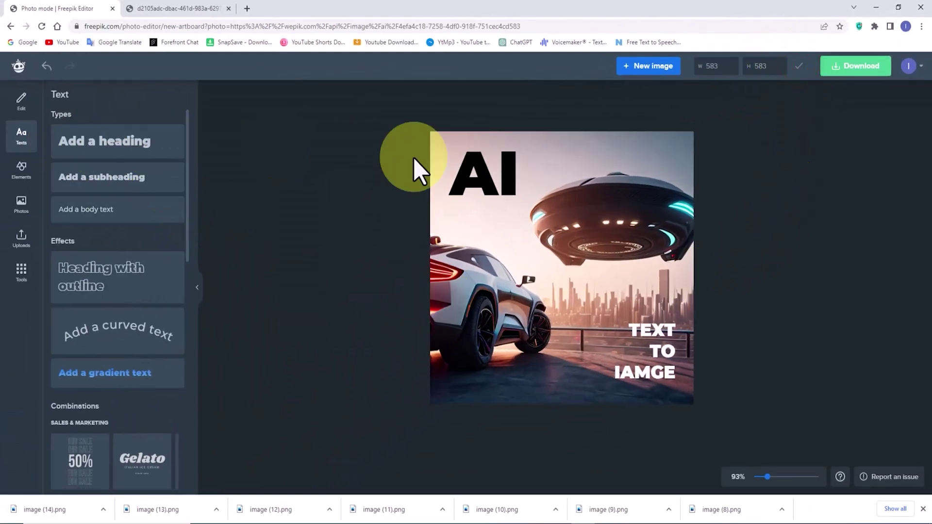
click(869, 72)
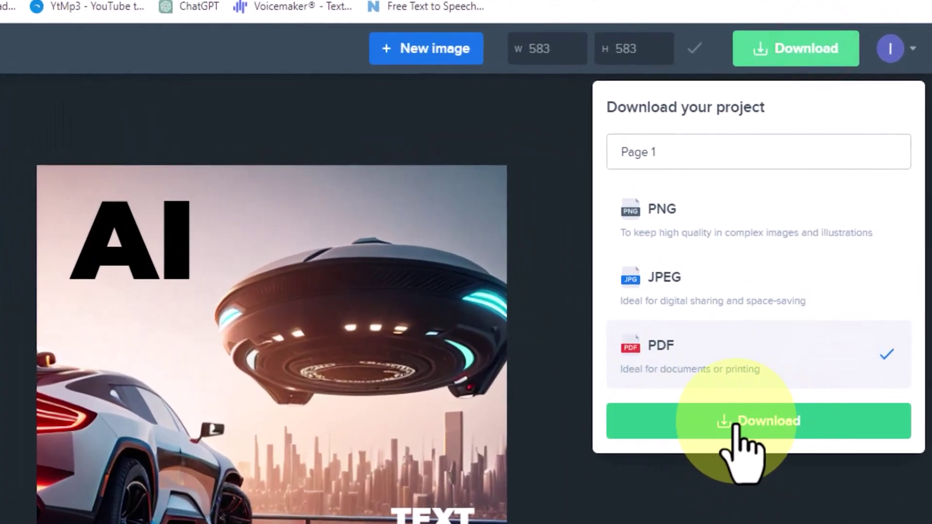
click(707, 282)
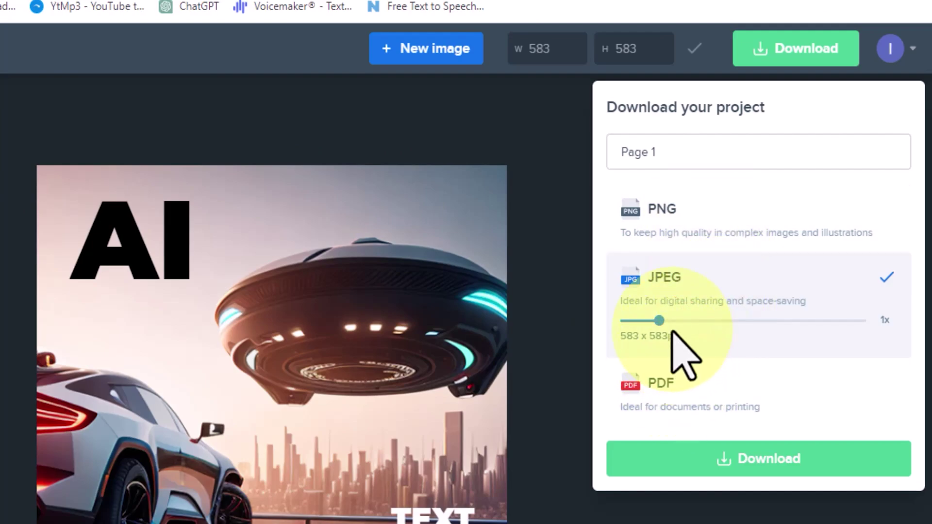
drag(660, 321, 916, 303)
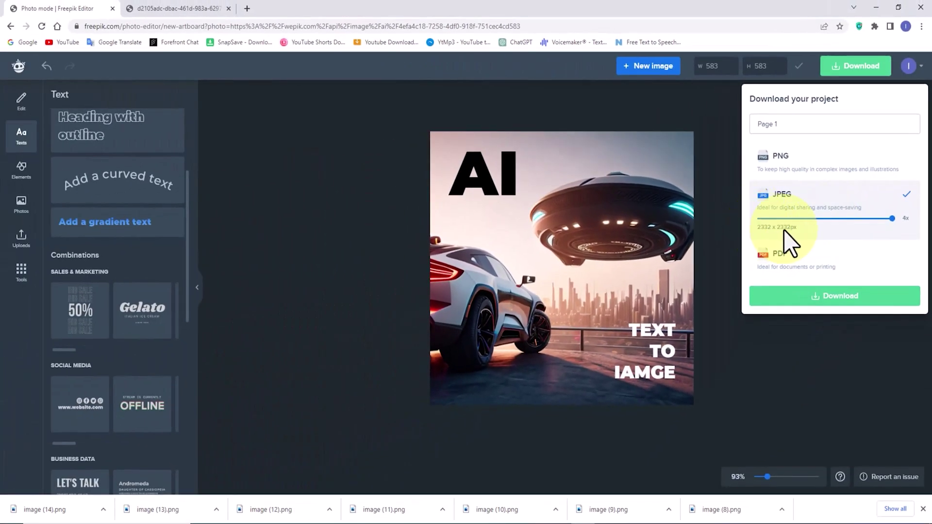
click(824, 297)
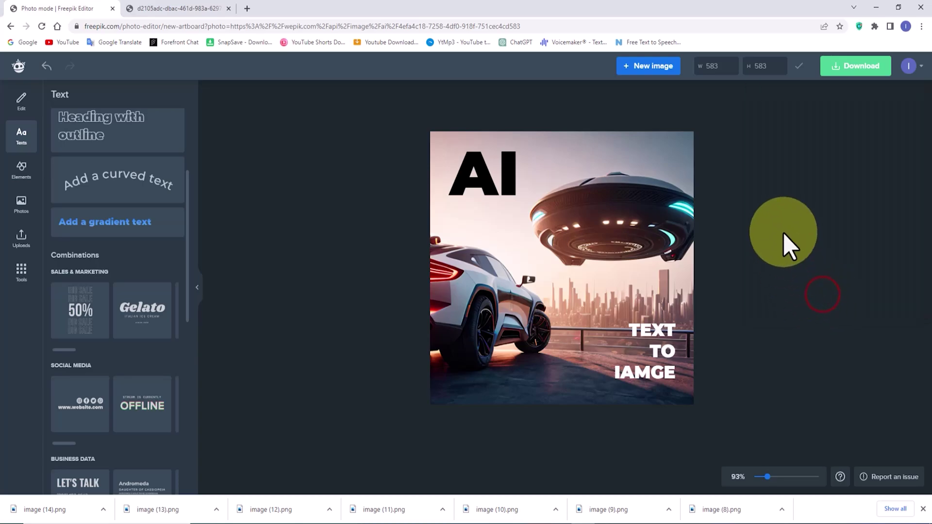